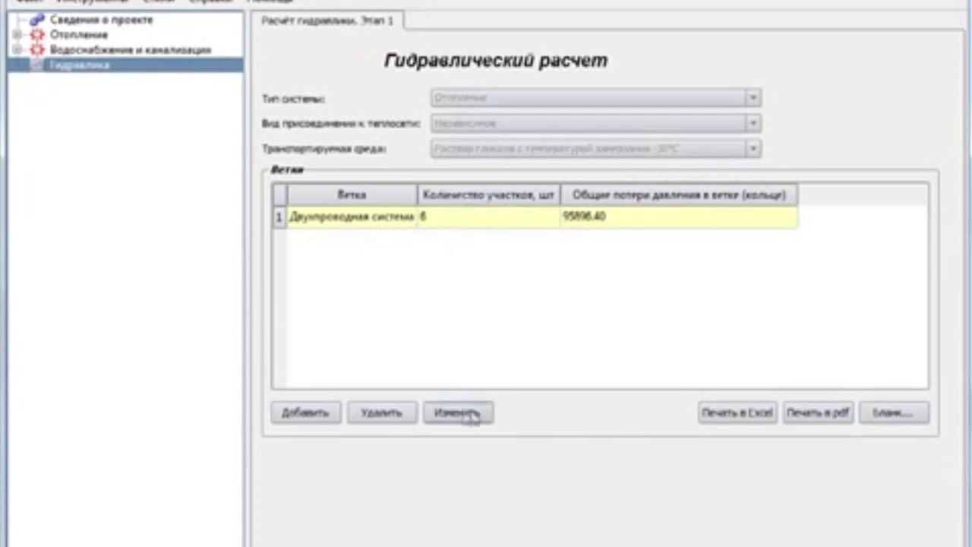
Open the section «1 этаж обратка» of the «Двухпроводная система» branch for editing and enable flow calculation from heat flow
click(503, 221)
click(458, 413)
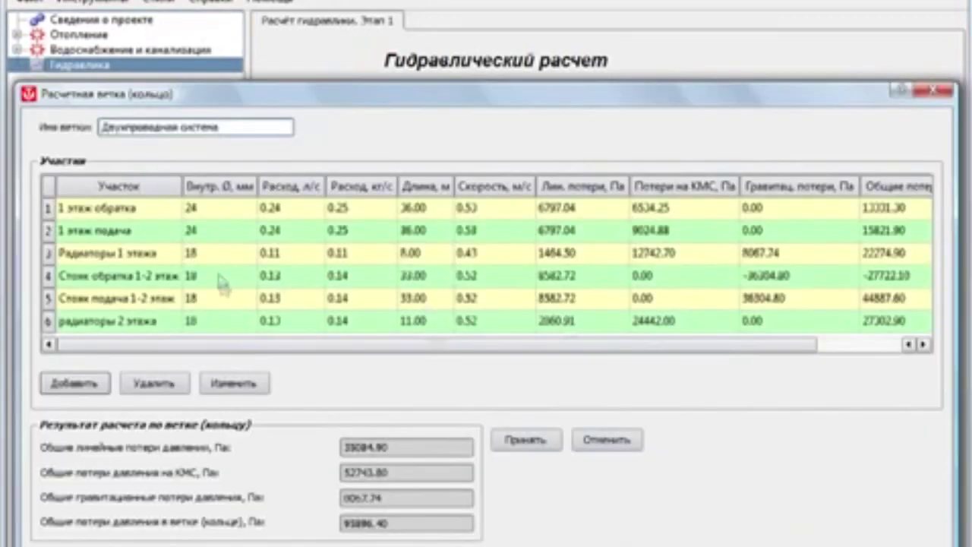
click(296, 217)
click(234, 385)
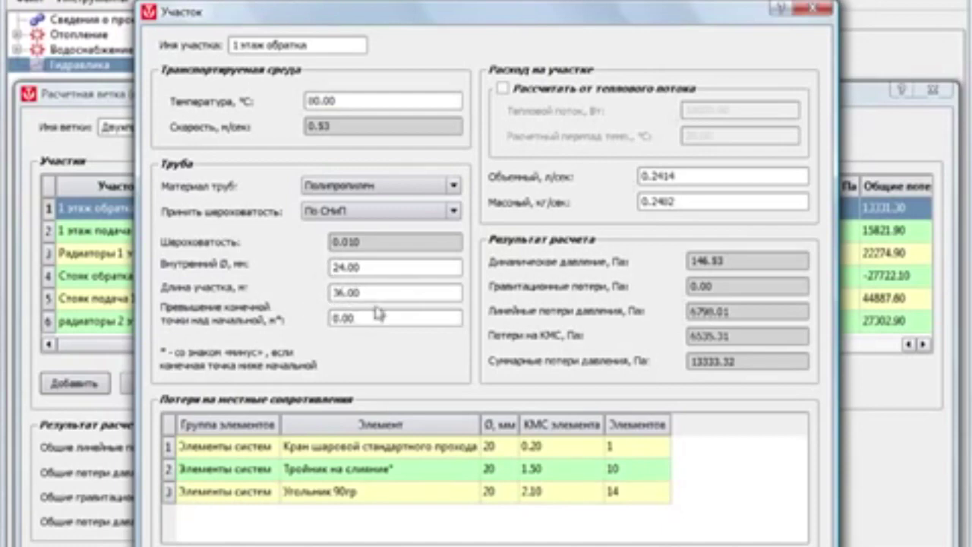
click(503, 88)
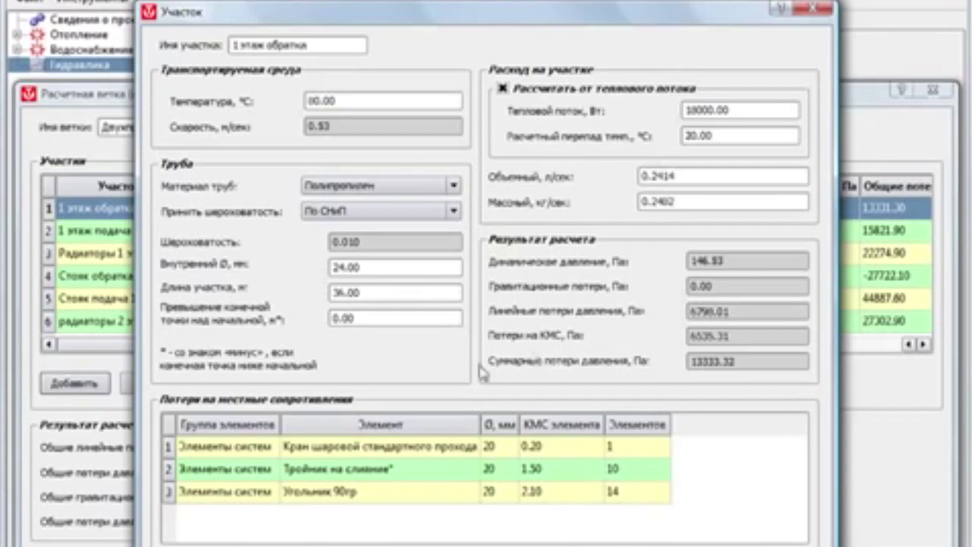
Review the local resistances of the first-floor return section: the ball valve, merging tee and 90° elbow
click(400, 452)
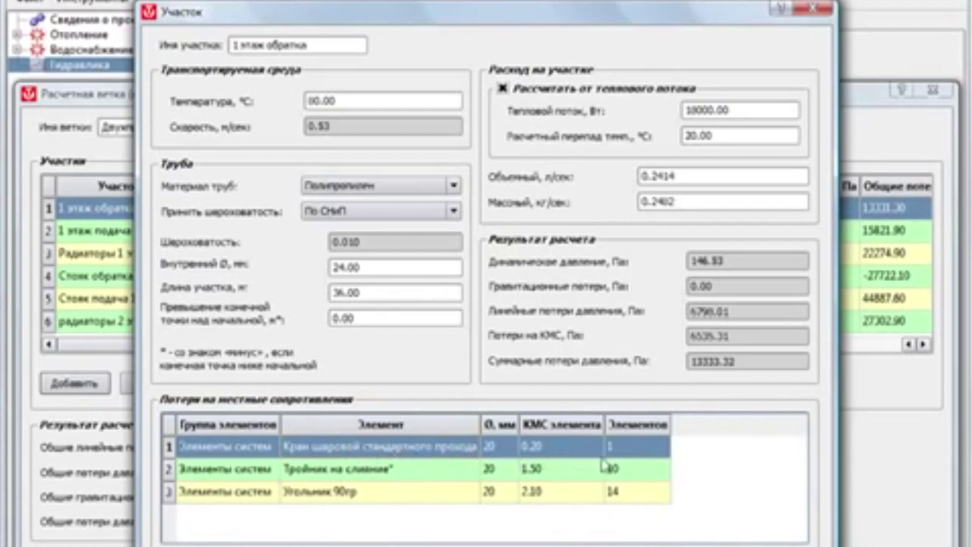
click(417, 468)
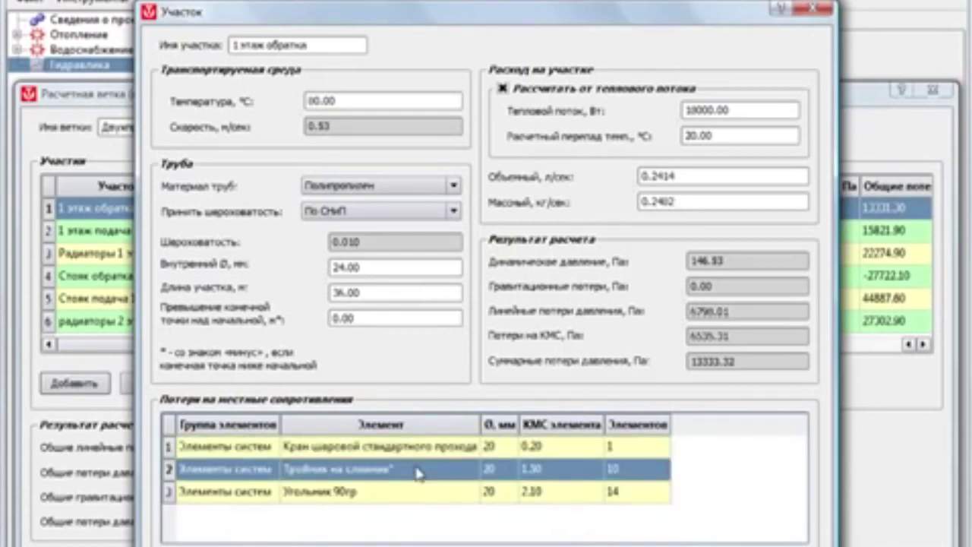
click(455, 492)
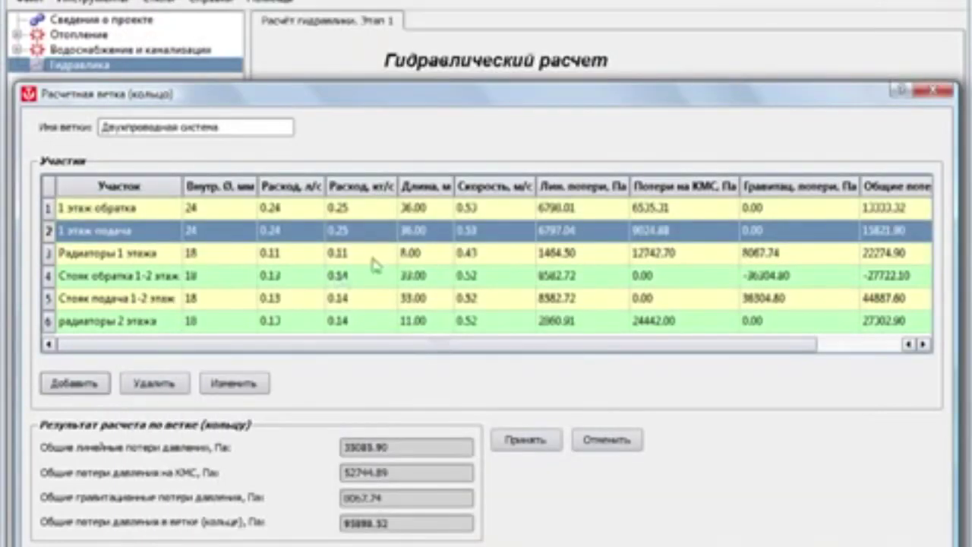
Calculate the flow of the section «1 этаж подача» from its heat flow and accept the section
click(261, 391)
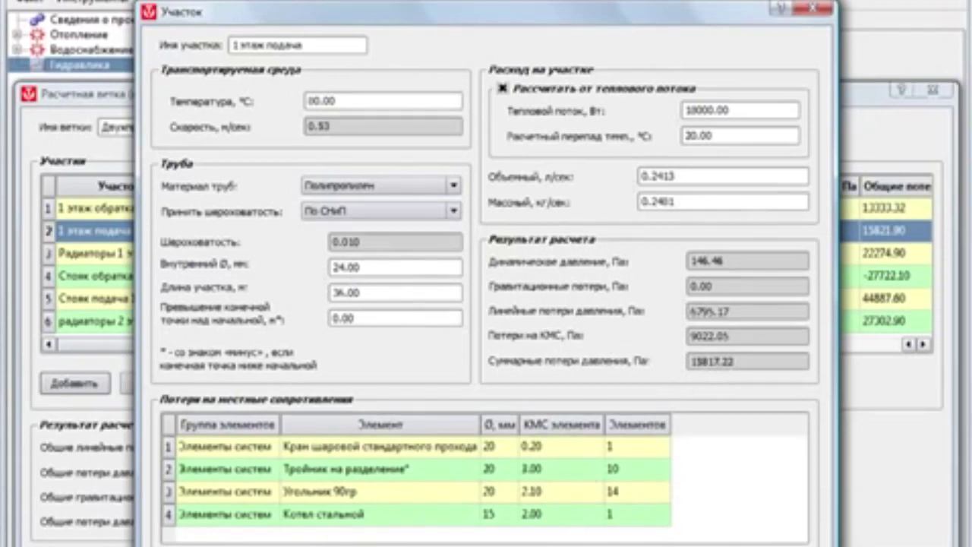
key(Return)
Calculate the flow of the section «Радиаторы 1 этажа» from heat flow and review its four local resistance elements
key(Down)
click(249, 384)
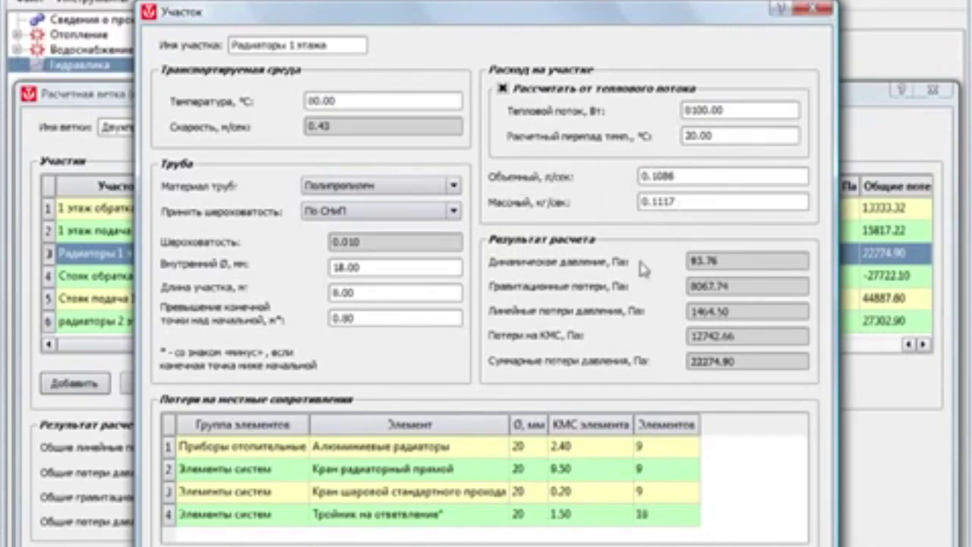
click(361, 453)
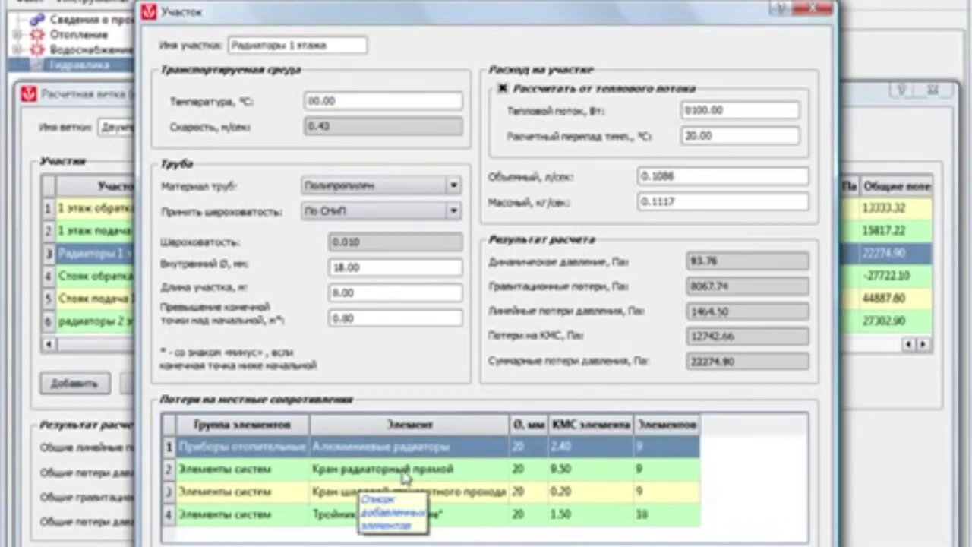
click(341, 477)
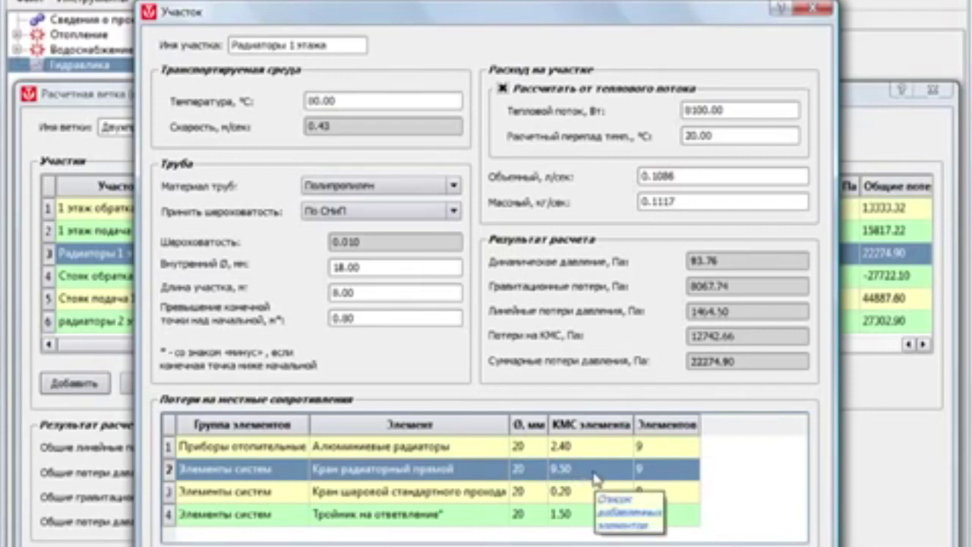
click(471, 498)
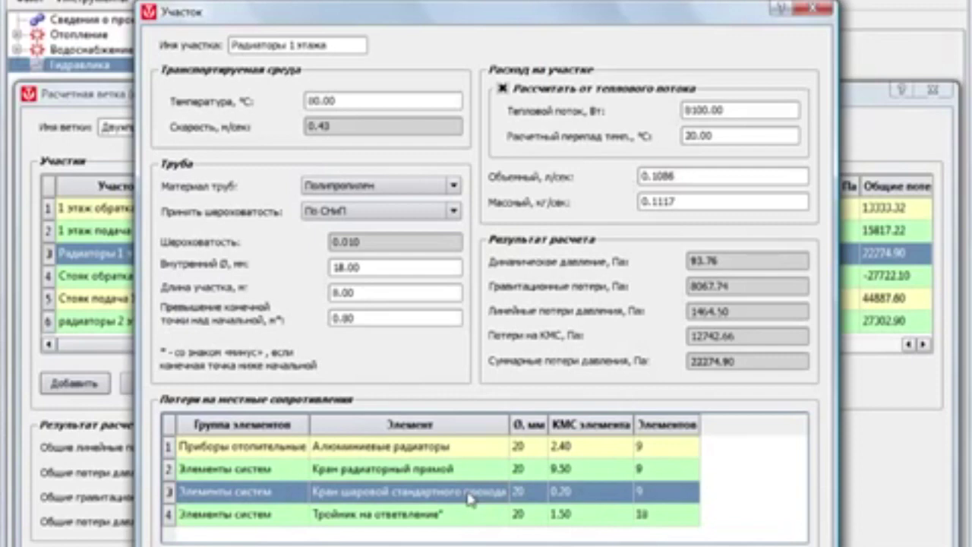
click(433, 519)
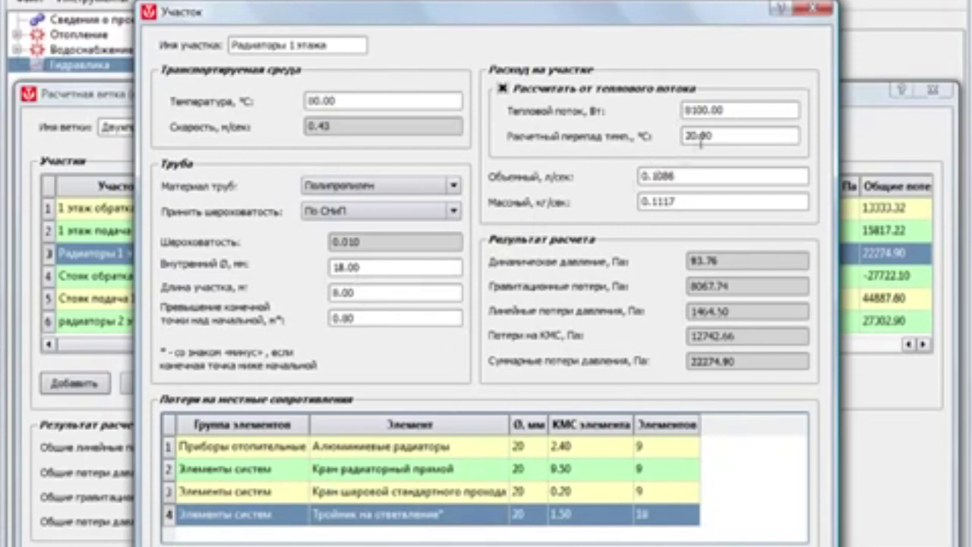
click(380, 472)
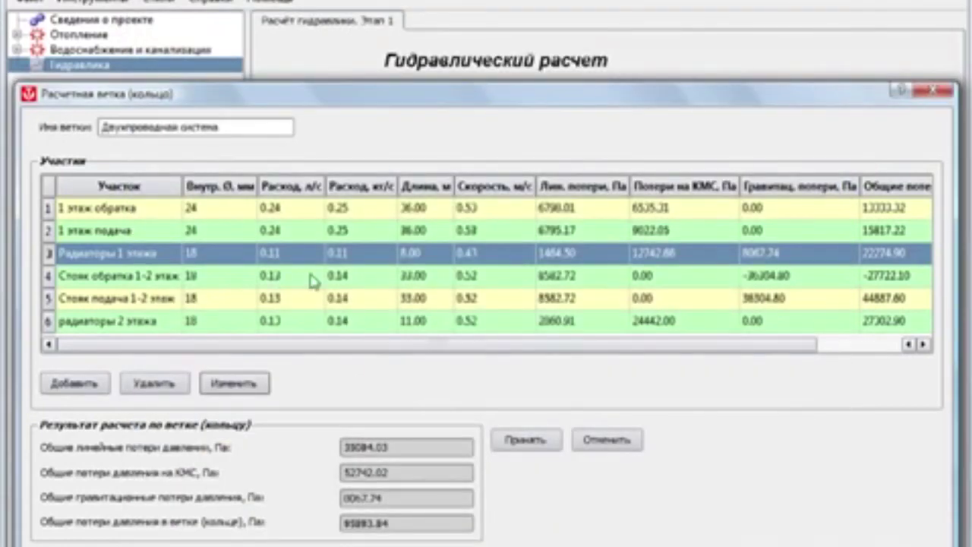
Calculate the flow of the section «Стояк обратка 1-2 этаж» from its heat flow and accept the section
click(316, 277)
click(248, 384)
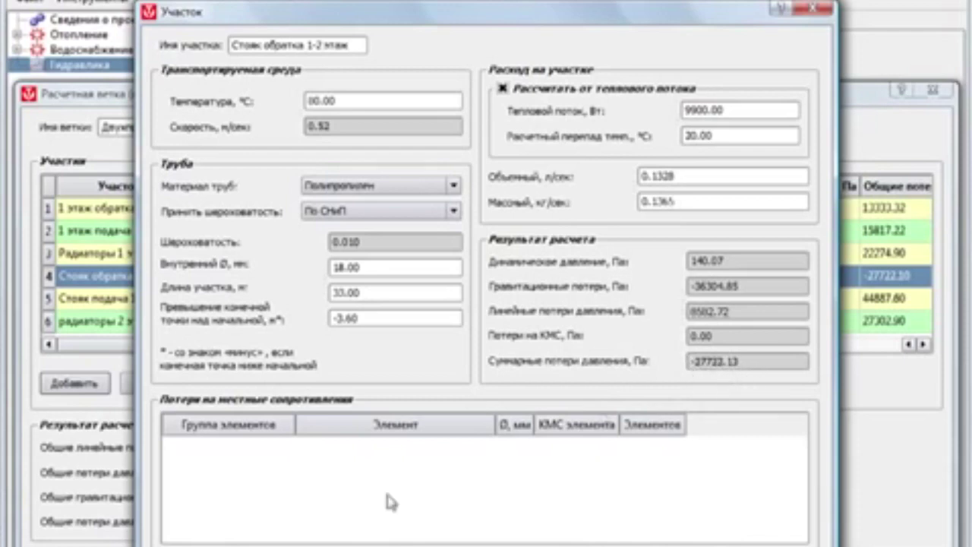
key(Return)
In the section «Стояк подача 1-2 этаж», try a design temperature difference of 30 °C, restore it to 20 °C and accept
click(318, 301)
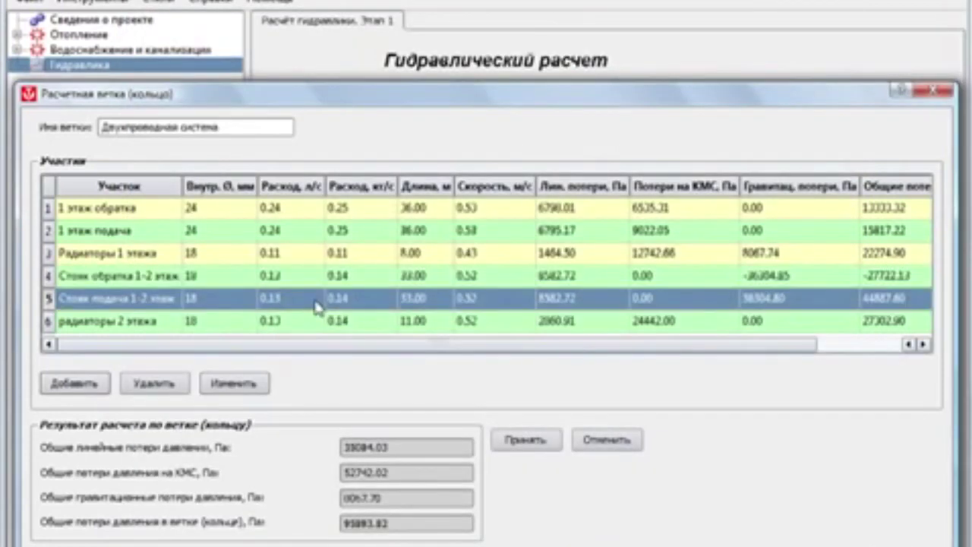
click(234, 383)
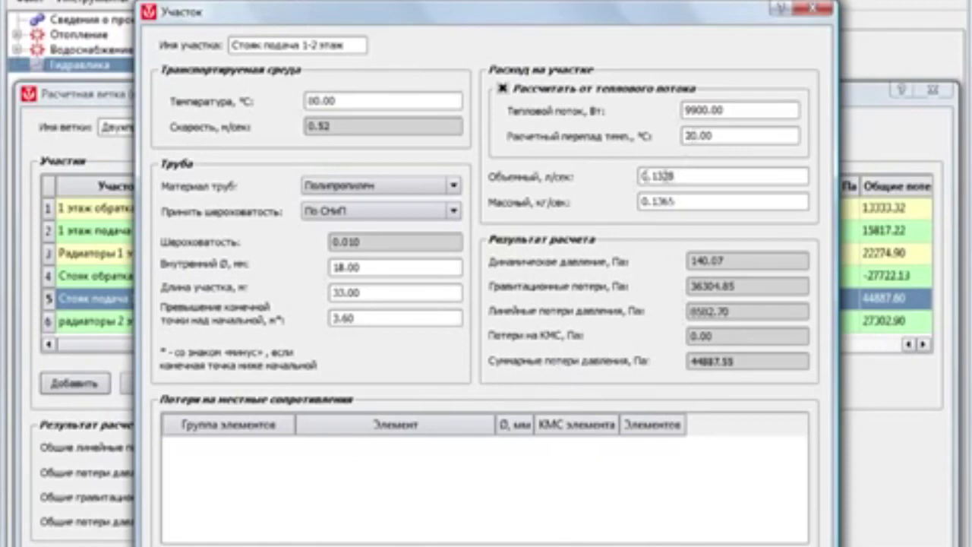
click(685, 135)
key(Delete)
text(3)
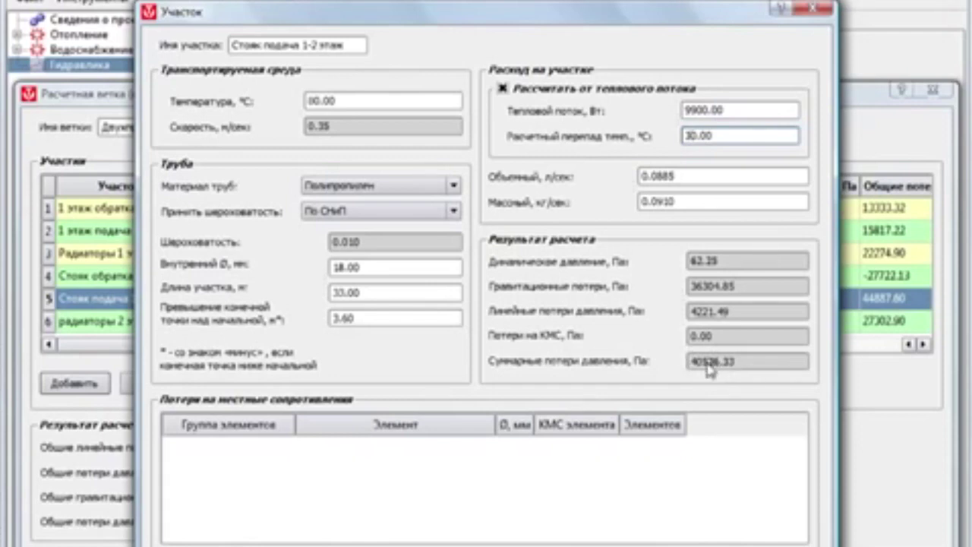
key(BackSpace)
text(2)
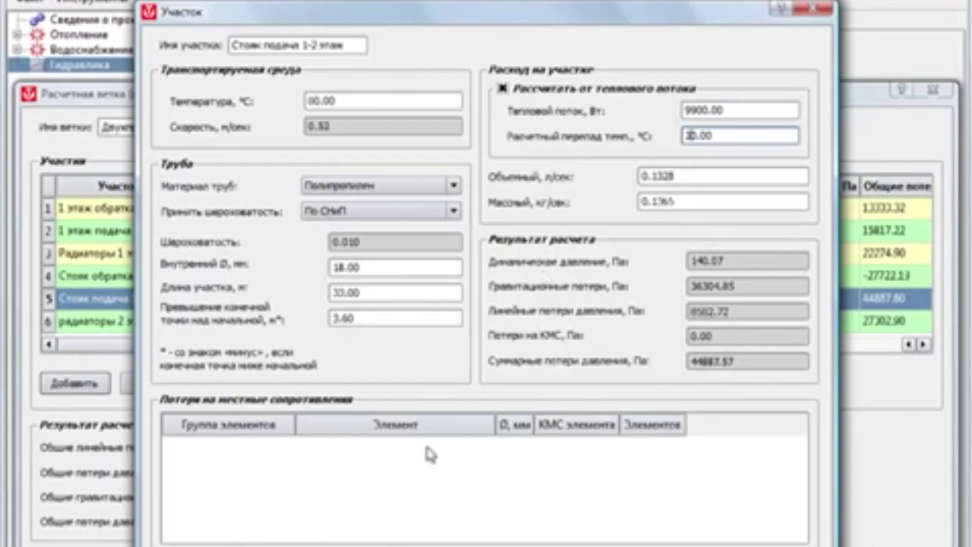
key(Return)
Review the section «радиаторы 2 этажа» and its local resistances, and accept both the section and the whole branch
click(243, 384)
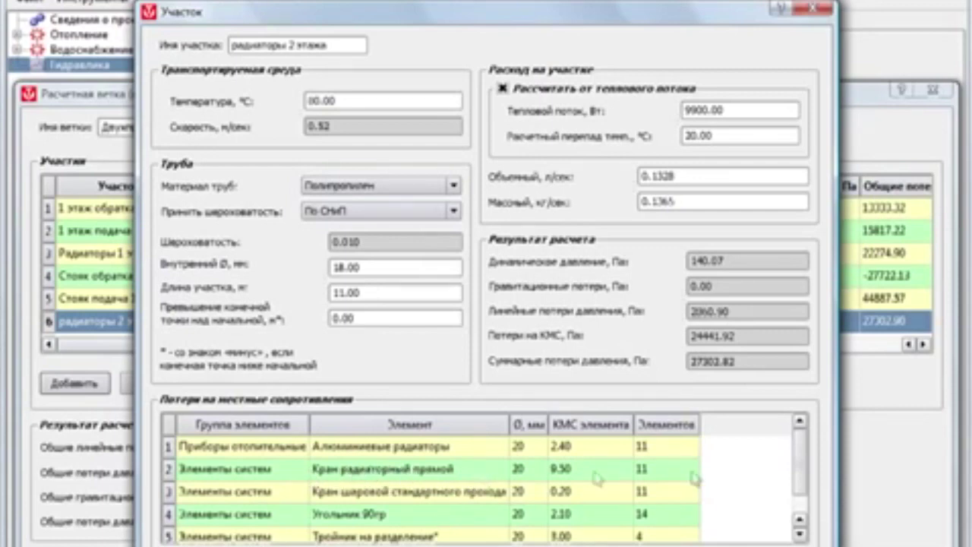
mouse_move(801, 463)
mouse_down()
mouse_move(803, 486)
mouse_move(809, 447)
mouse_up()
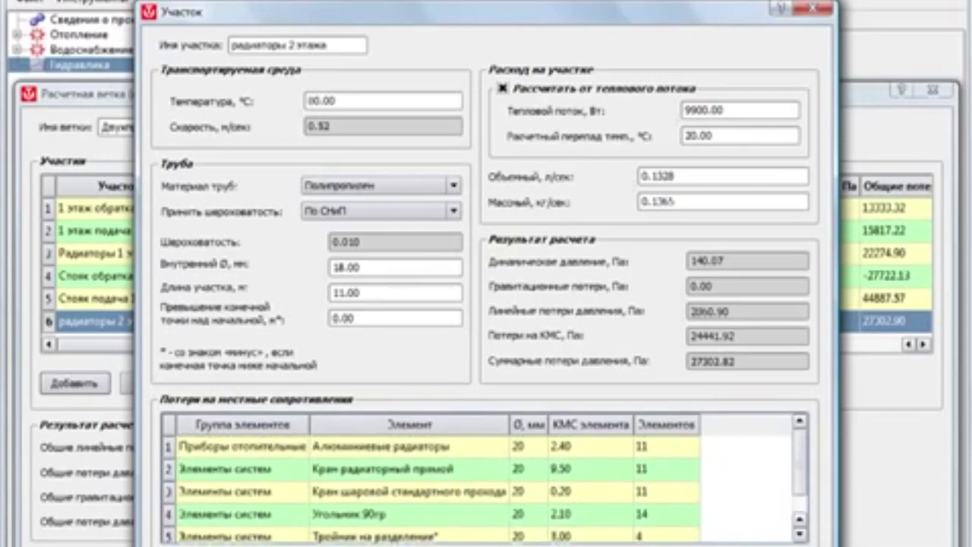
key(Return)
click(503, 445)
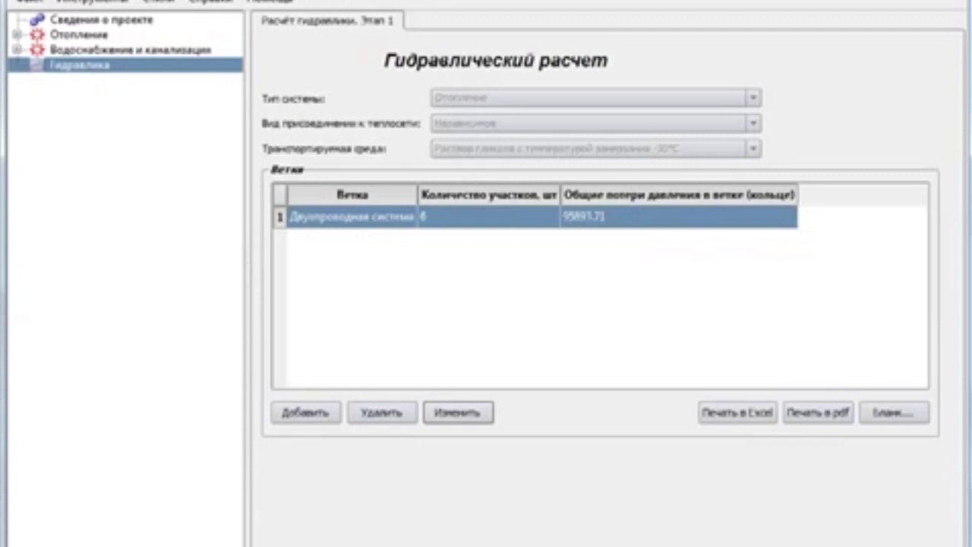
Convert a pressure of 95896 from pascals to bar and to technical atmospheres in the unit converter
text(95)
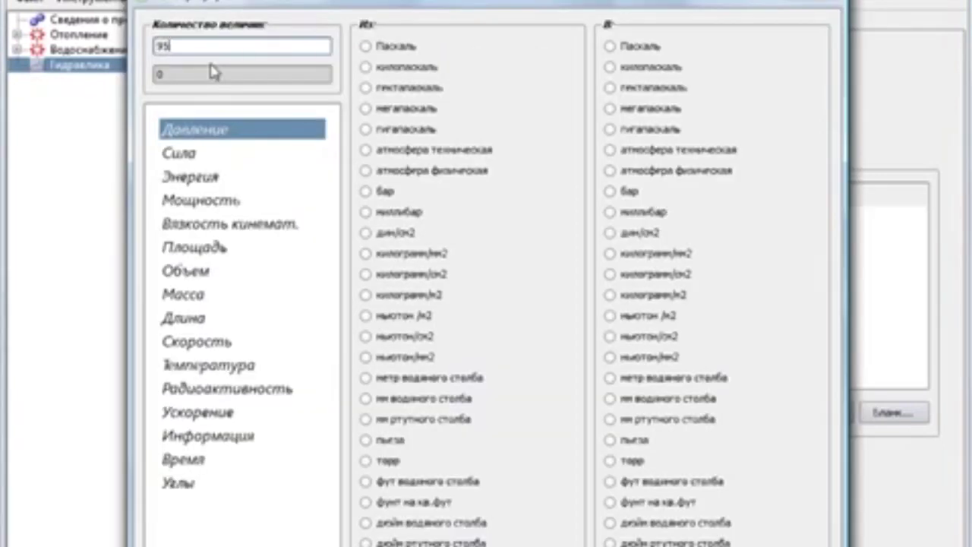
text(895)
click(367, 46)
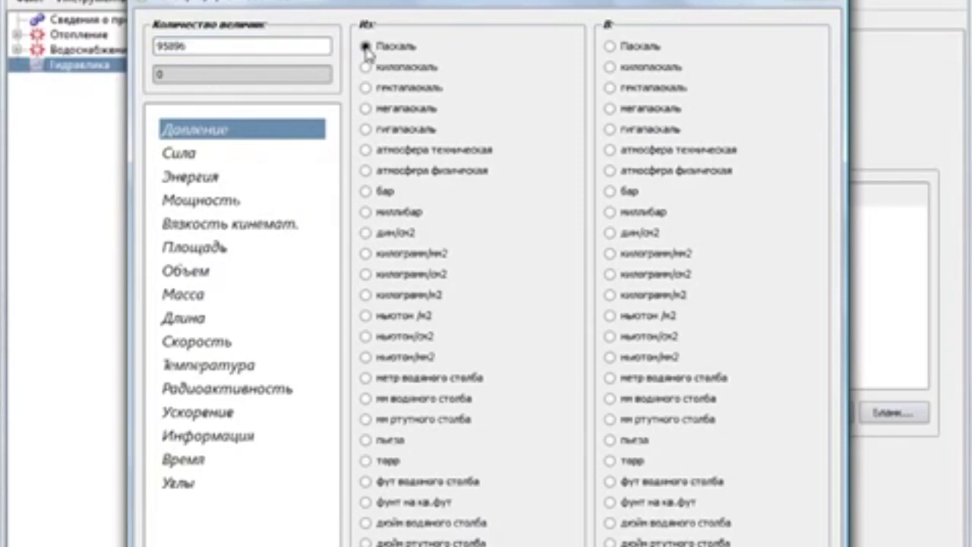
click(611, 191)
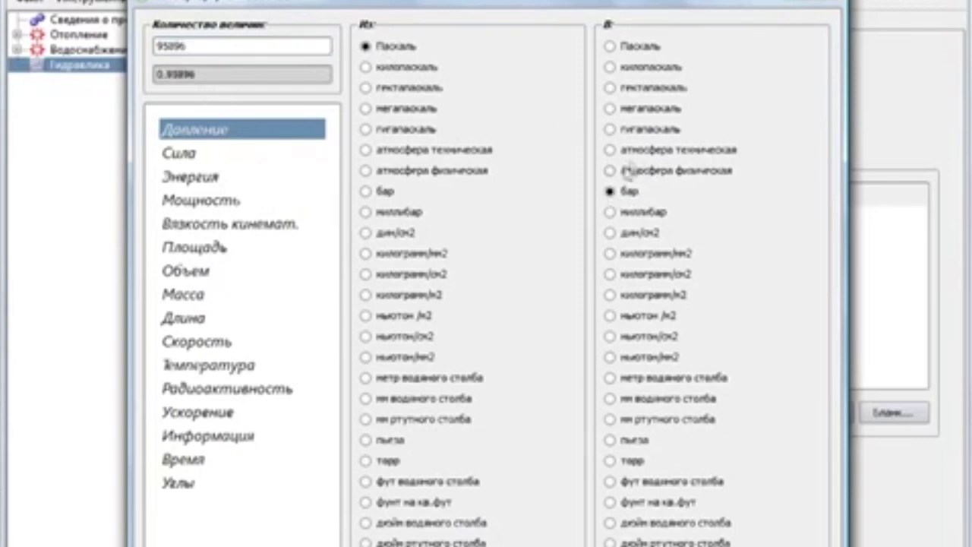
click(612, 151)
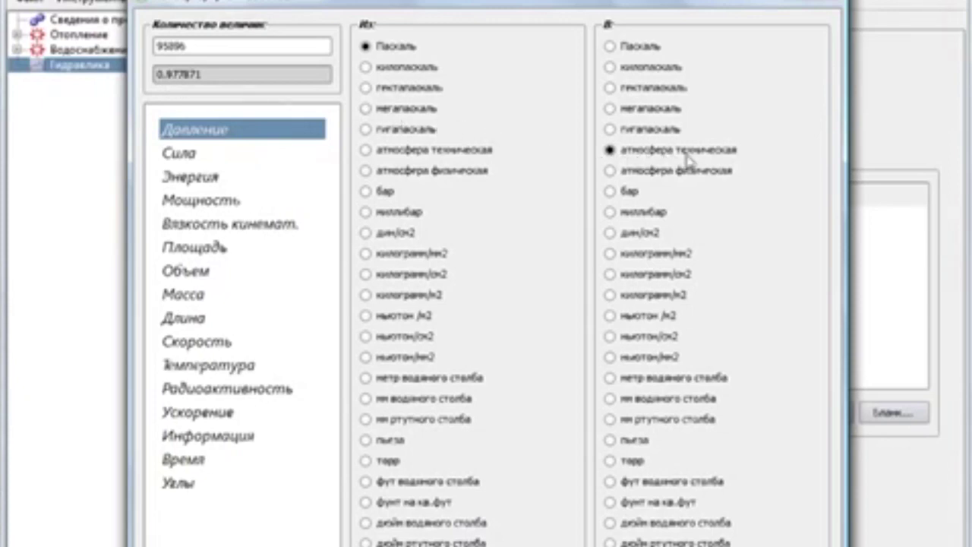
Convert 6 metres of water column to technical atmospheres and to bar, and close the unit converter
double_click(212, 47)
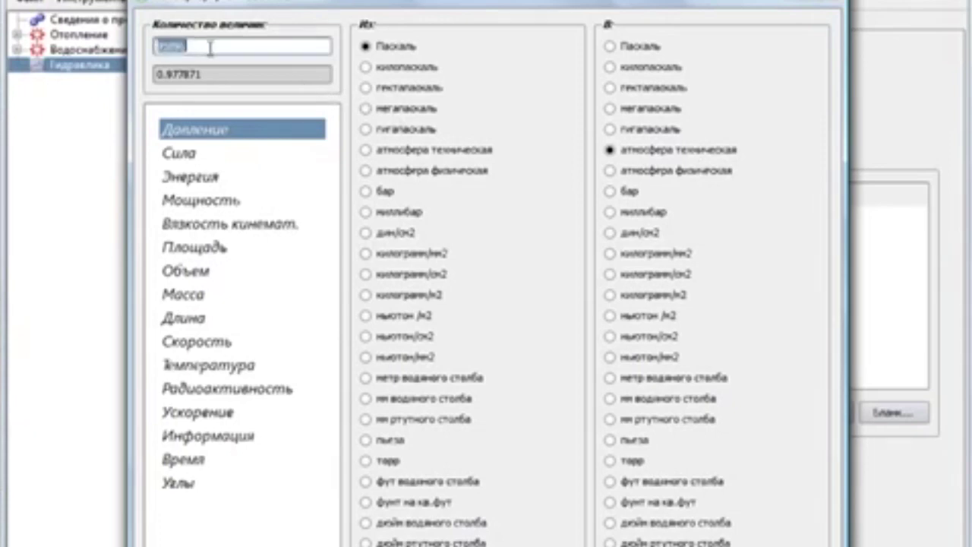
key(BackSpace)
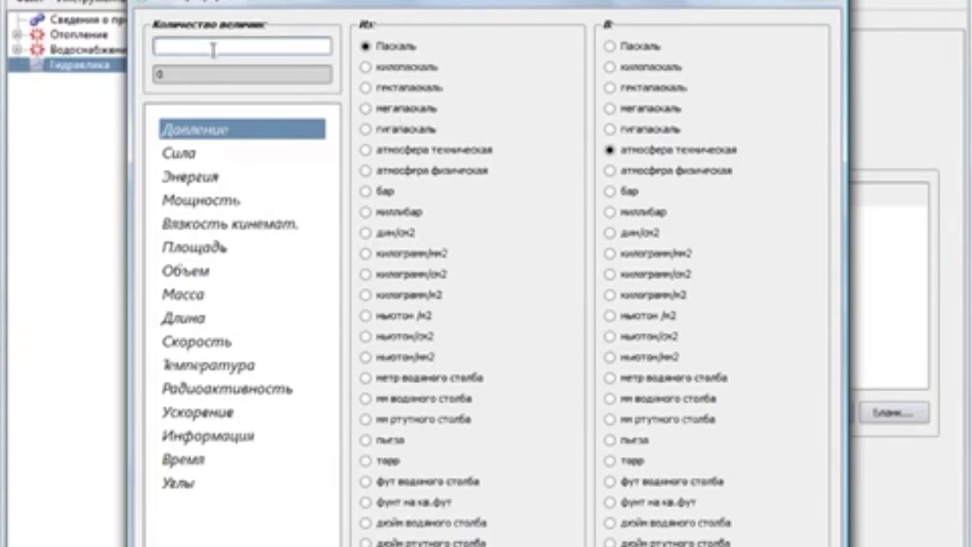
text(6)
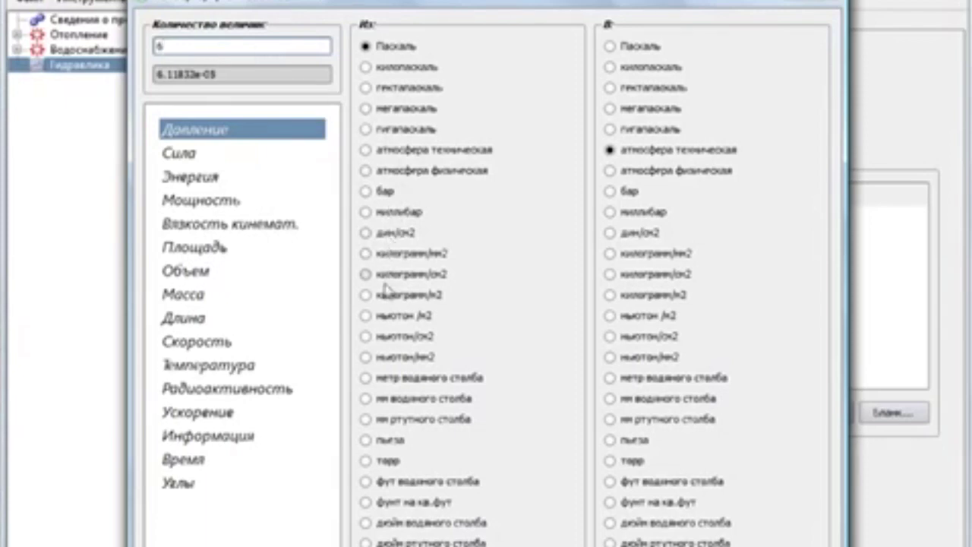
click(367, 378)
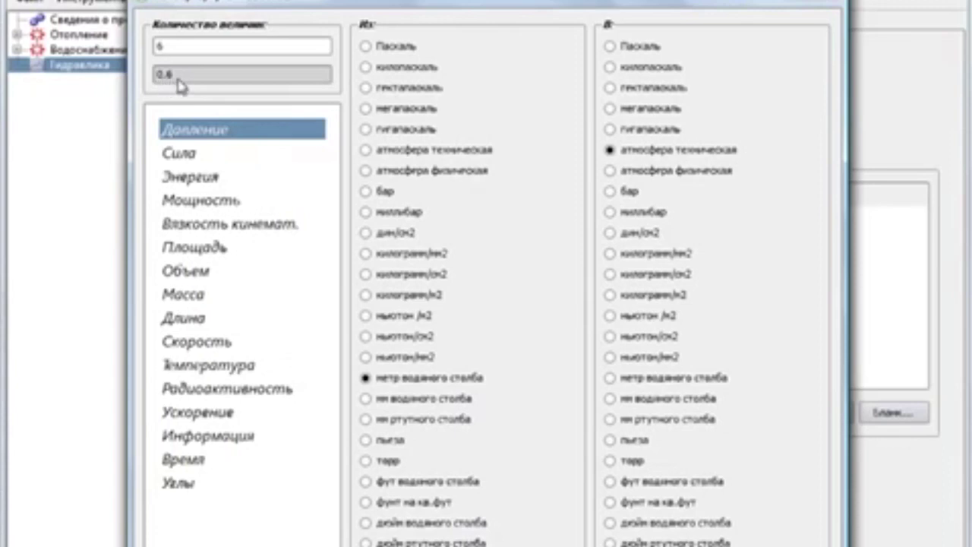
click(612, 193)
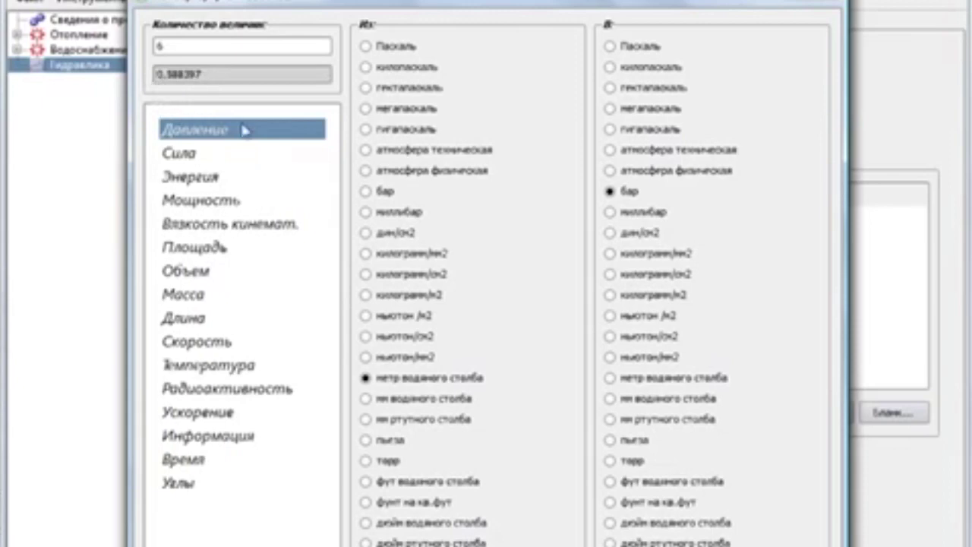
click(807, 6)
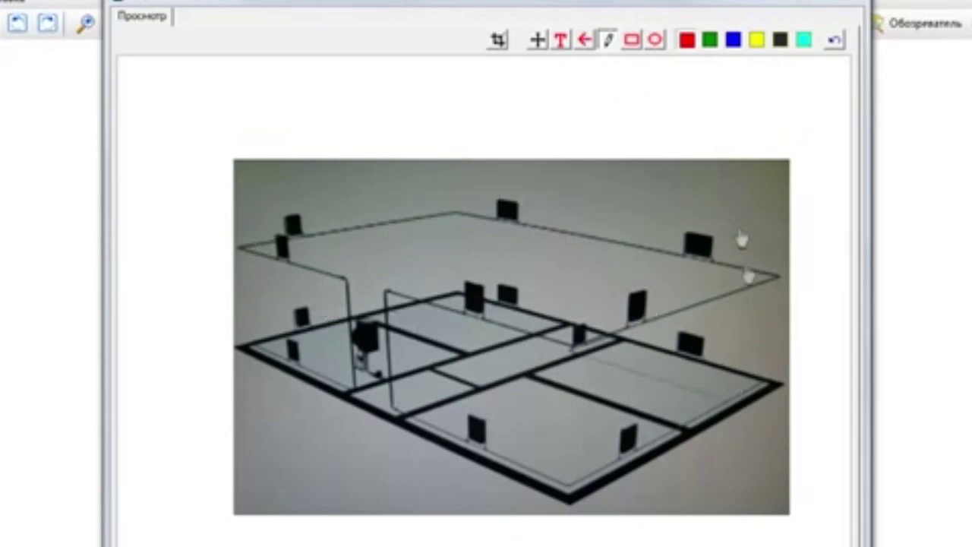
On the heating scheme image, trace the pipe circuits of both floors and the riser beside the boiler with a red pencil
mouse_move(378, 317)
mouse_down()
mouse_move(357, 329)
mouse_move(357, 372)
mouse_move(369, 386)
mouse_move(381, 347)
mouse_move(375, 323)
mouse_move(375, 378)
mouse_move(390, 388)
mouse_move(387, 381)
mouse_move(394, 407)
mouse_move(356, 370)
mouse_move(347, 391)
mouse_move(382, 372)
mouse_move(389, 341)
mouse_move(387, 312)
mouse_move(352, 377)
mouse_move(360, 335)
mouse_move(346, 287)
mouse_move(577, 347)
mouse_move(700, 321)
mouse_move(747, 287)
mouse_move(458, 216)
mouse_move(278, 252)
mouse_move(291, 271)
mouse_move(328, 279)
mouse_move(380, 352)
mouse_move(365, 405)
mouse_move(492, 460)
mouse_move(601, 478)
mouse_move(656, 463)
mouse_move(759, 391)
mouse_move(733, 377)
mouse_move(581, 360)
mouse_move(492, 306)
mouse_move(330, 325)
mouse_move(310, 370)
mouse_move(334, 386)
mouse_up()
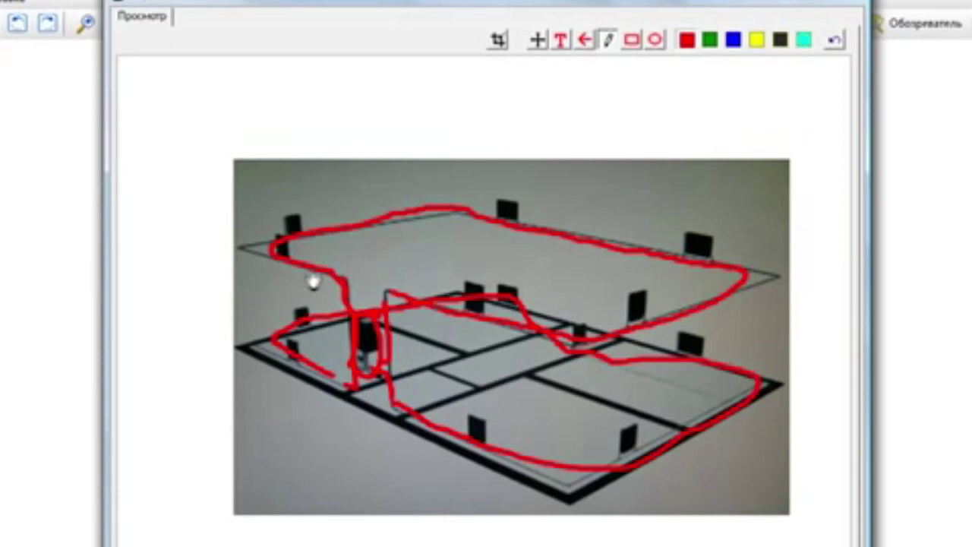
mouse_move(267, 266)
mouse_down()
mouse_move(259, 224)
mouse_move(363, 208)
mouse_move(542, 205)
mouse_move(661, 226)
mouse_move(738, 255)
mouse_move(779, 300)
mouse_move(627, 345)
mouse_up()
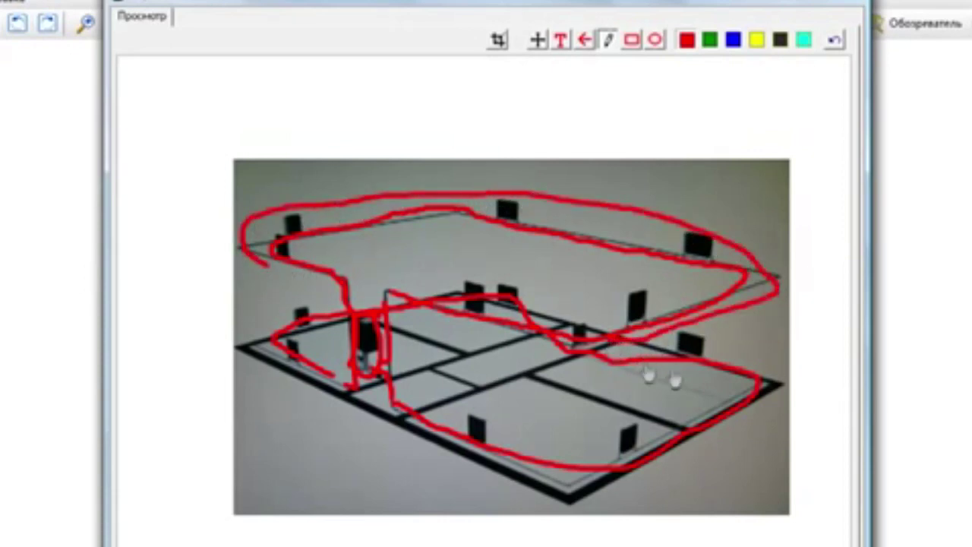
mouse_move(720, 345)
mouse_down()
mouse_move(767, 391)
mouse_move(751, 440)
mouse_move(650, 488)
mouse_move(584, 495)
mouse_move(250, 370)
mouse_move(263, 328)
mouse_up()
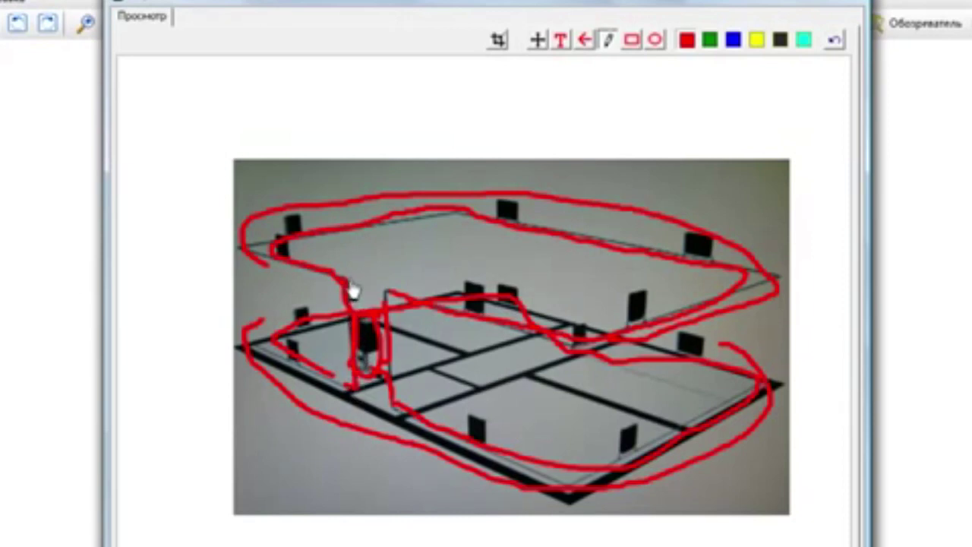
mouse_move(354, 290)
mouse_down()
mouse_move(370, 305)
mouse_move(378, 363)
mouse_move(368, 402)
mouse_move(349, 408)
mouse_move(346, 289)
mouse_up()
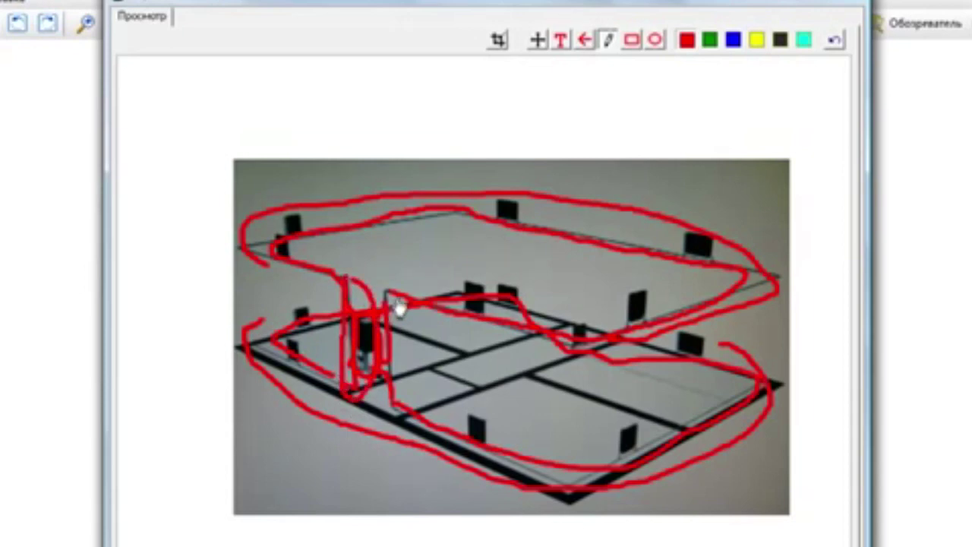
Add a short red pencil stroke beside the boiler riser on the heating scheme image
mouse_move(391, 298)
mouse_down()
mouse_move(390, 414)
mouse_move(401, 394)
mouse_move(392, 321)
mouse_up()
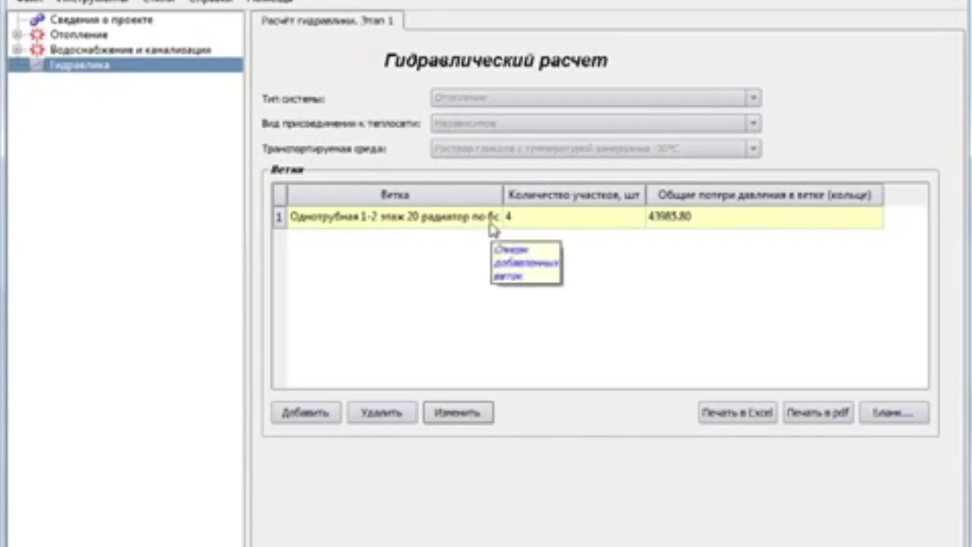
Open the one-pipe branch «Однотрубная 1-2 этаж» for editing and open its section «1 этаж с 9 радиаторами»
click(598, 219)
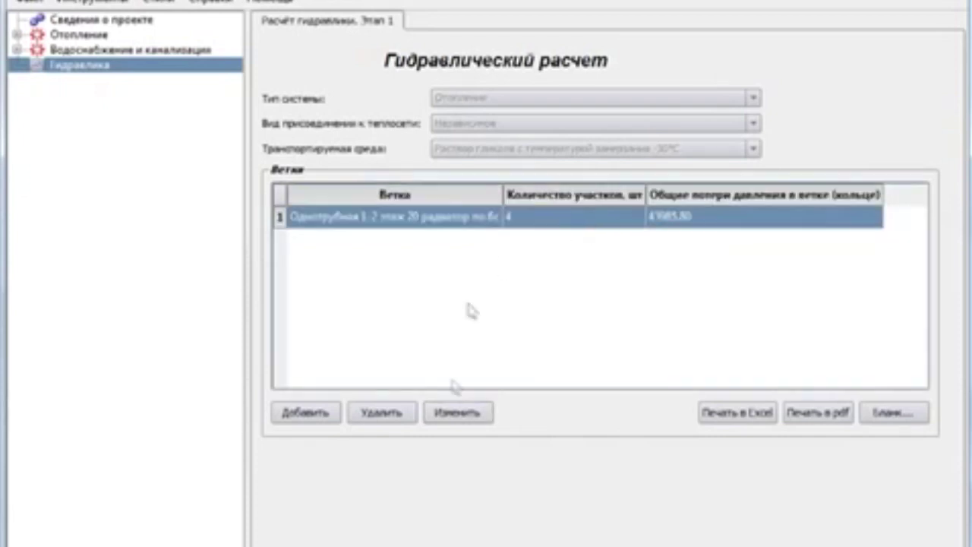
click(463, 412)
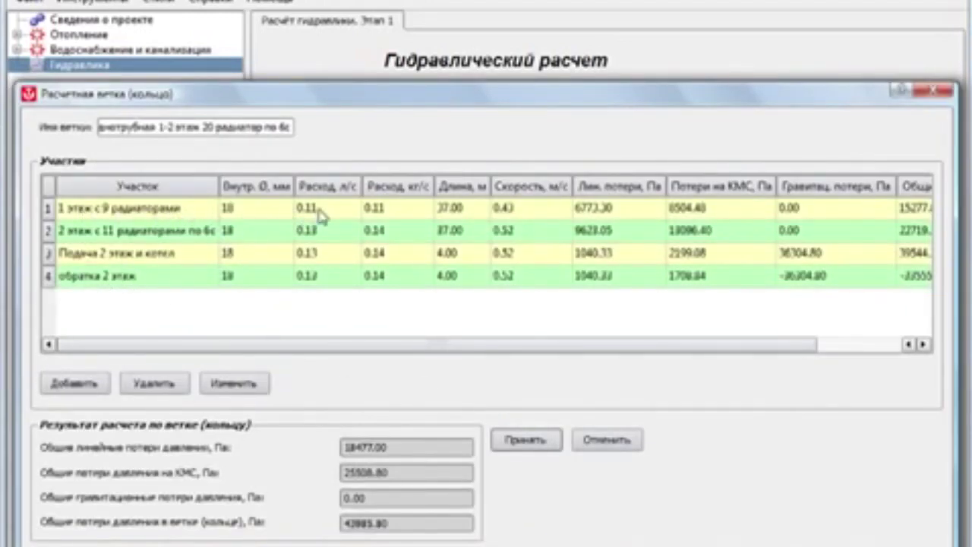
click(320, 215)
click(255, 386)
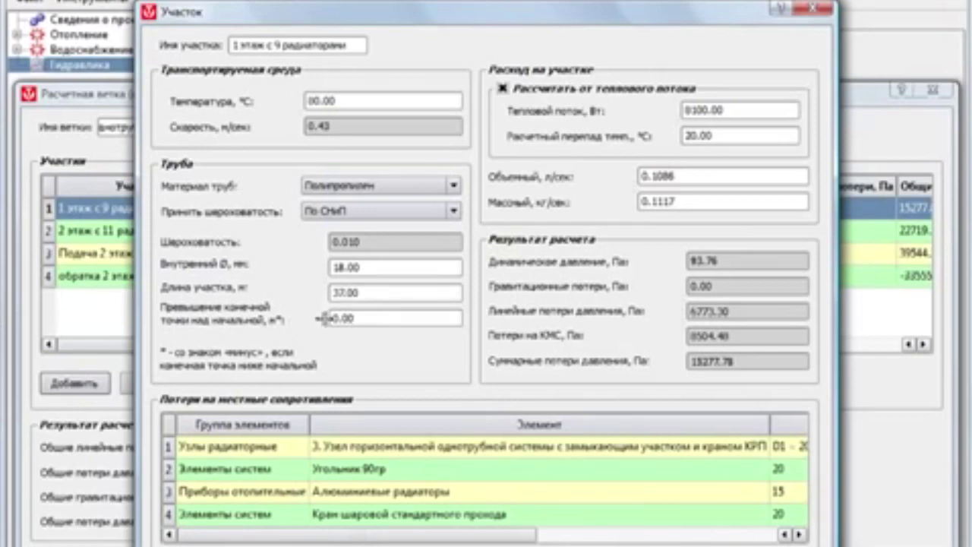
Check the heat flow of the first-floor section and the settings of its radiator node, and accept the node
click(709, 103)
click(392, 454)
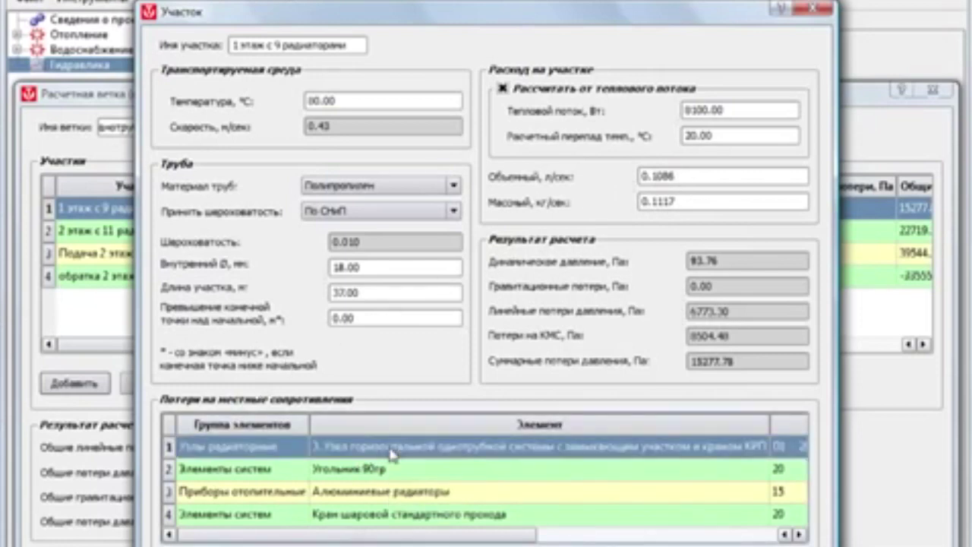
double_click(392, 454)
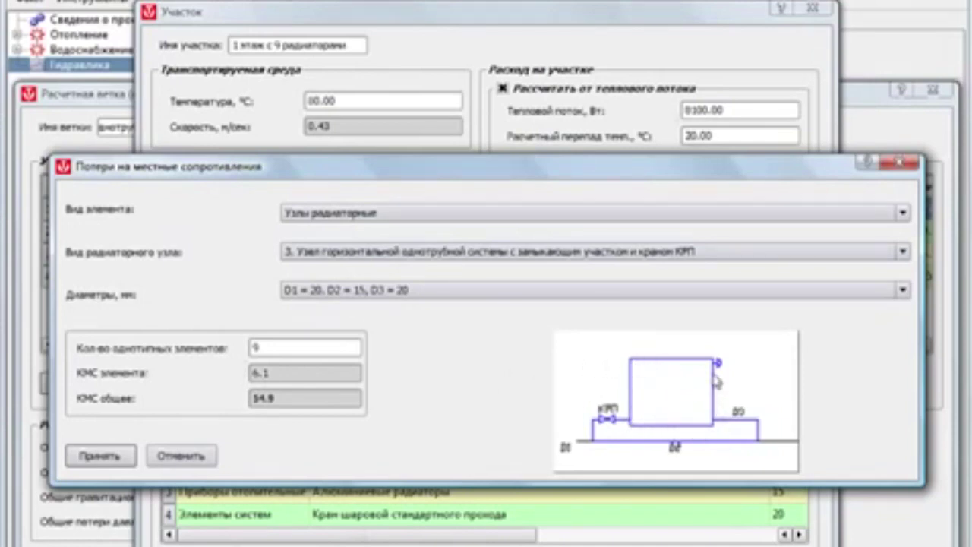
click(92, 456)
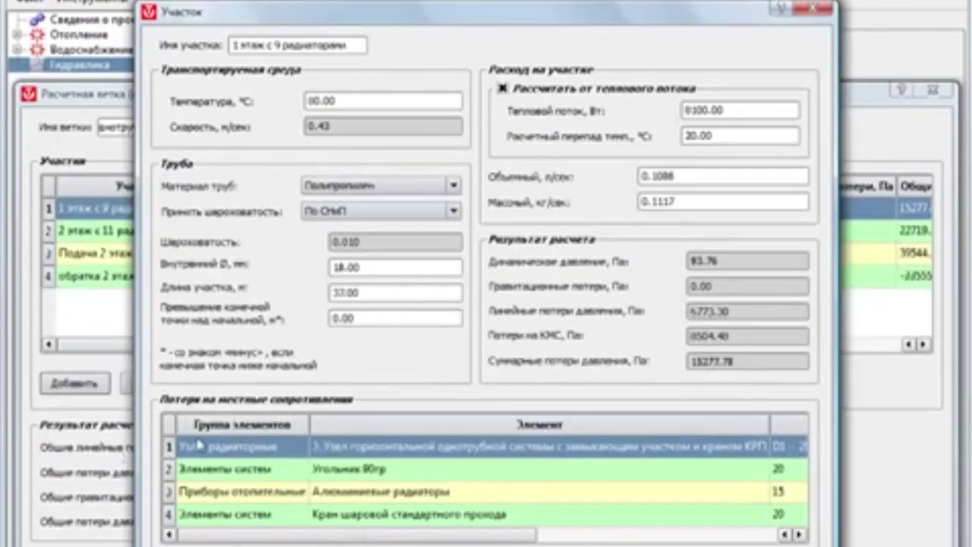
Review the diameters, resistance coefficients and quantities of the first-floor section's local resistances, and accept the section
click(351, 471)
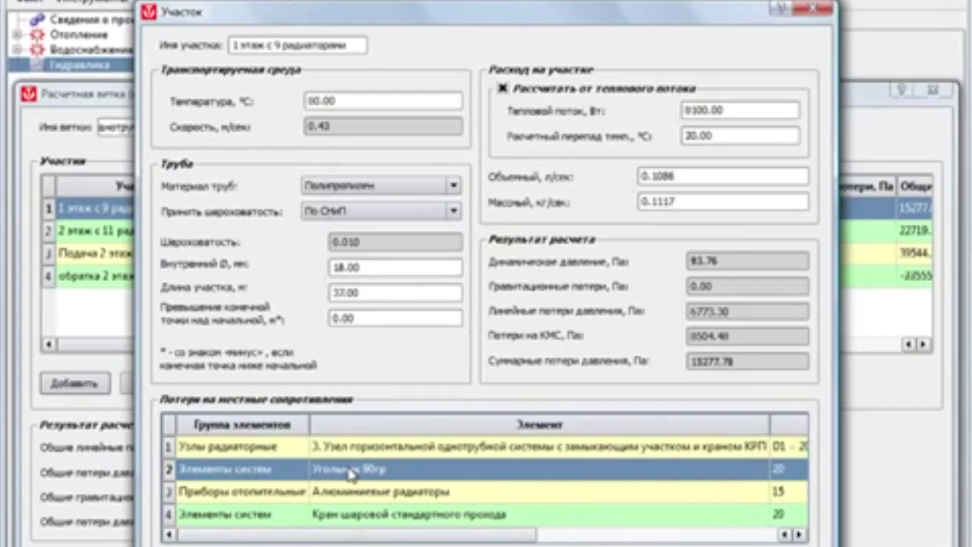
drag(440, 535, 684, 540)
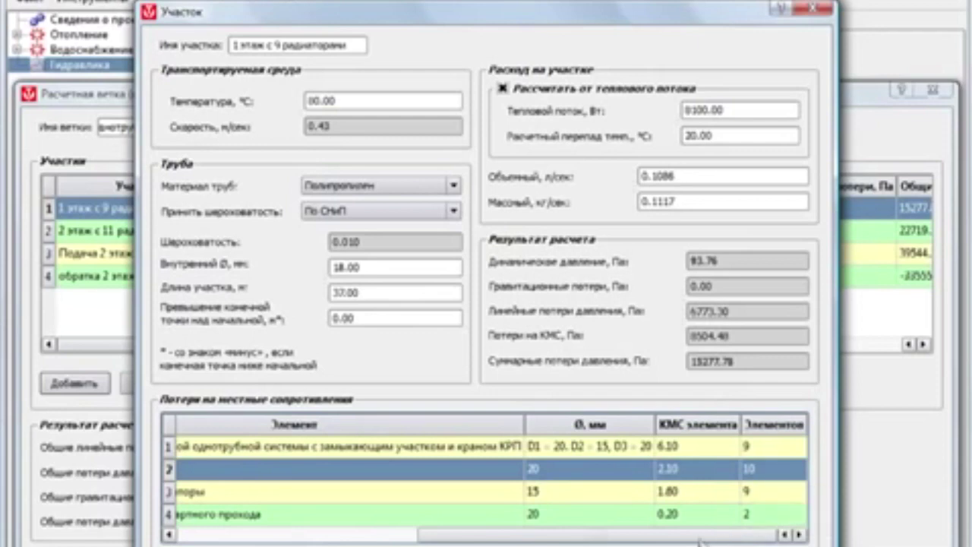
drag(704, 540, 582, 540)
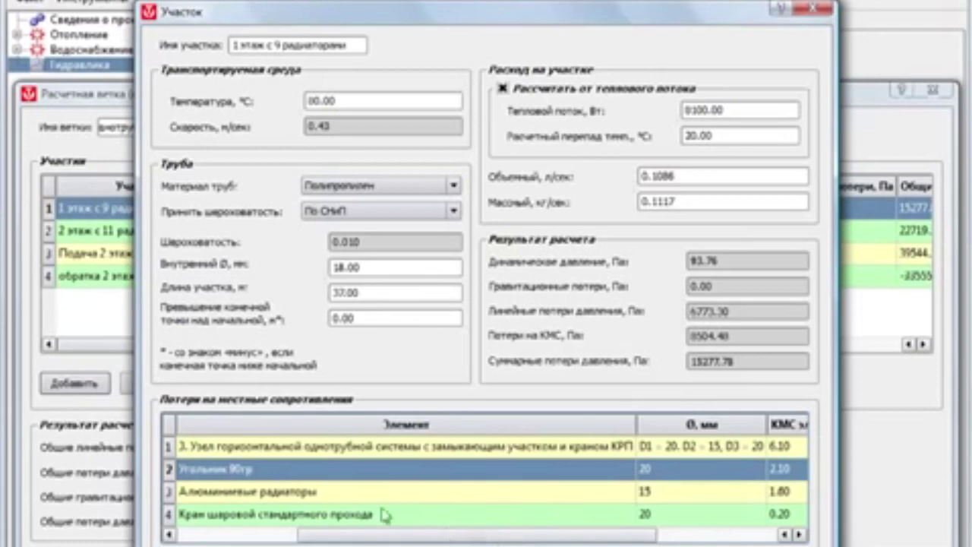
drag(506, 540, 624, 541)
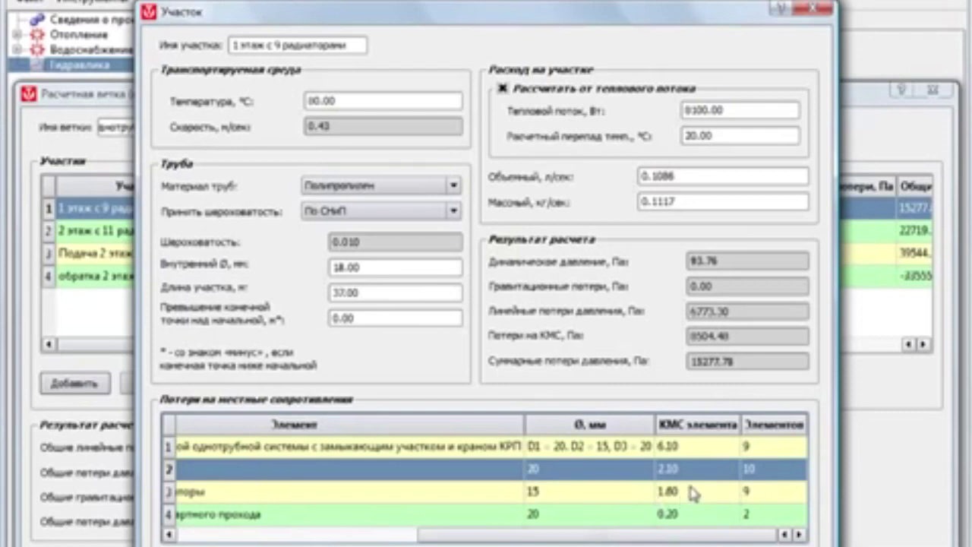
drag(697, 534, 455, 534)
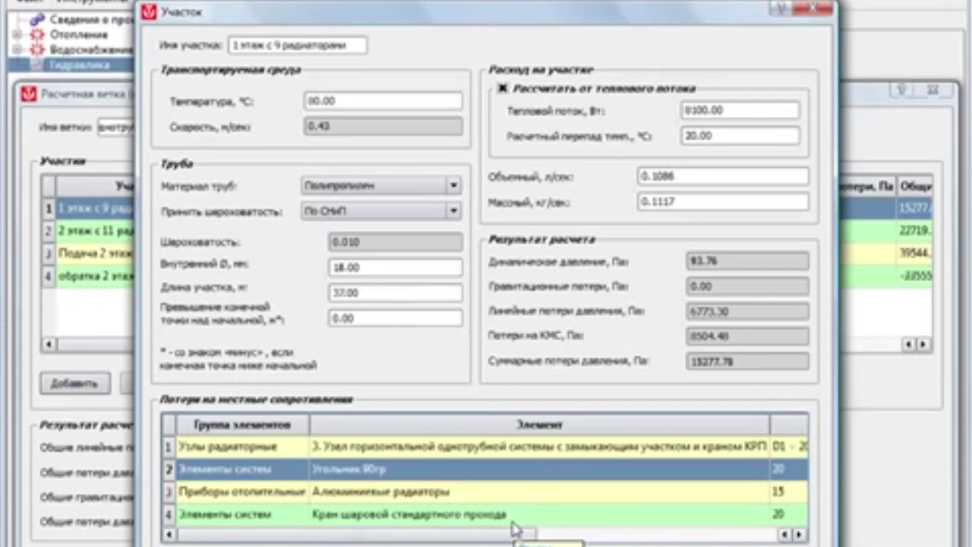
drag(513, 530, 688, 544)
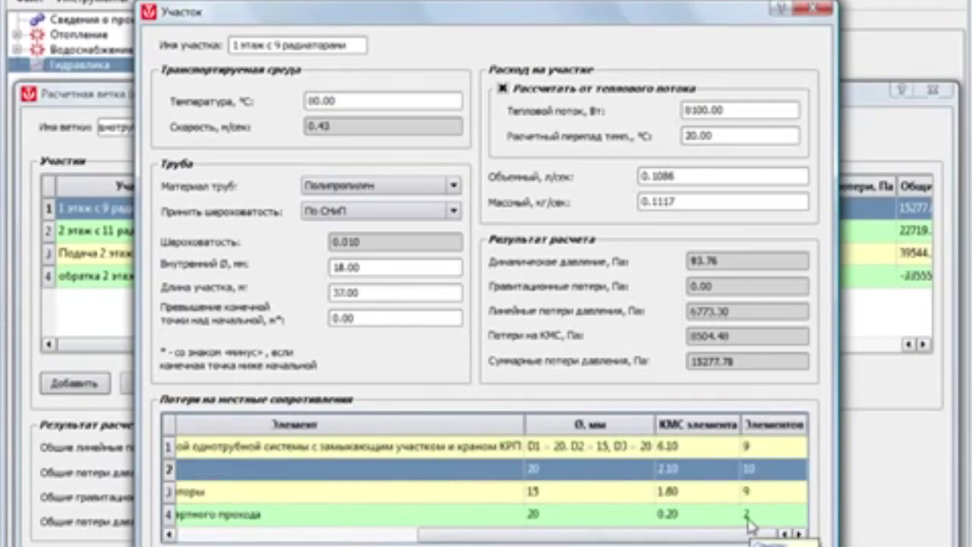
drag(746, 538, 505, 538)
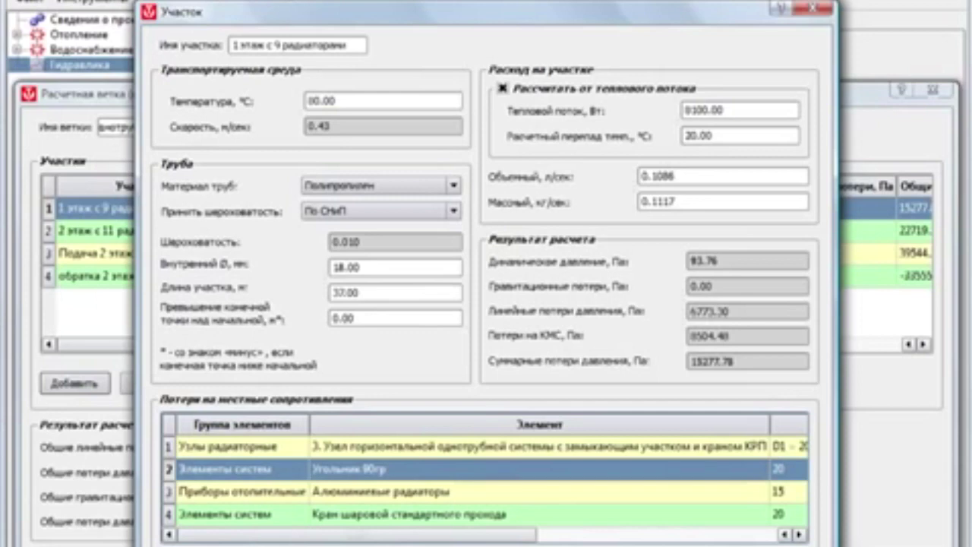
key(Return)
Compare the losses of the branch's sections, then open «2 этаж с 11 радиаторами» and check its radiator node
drag(657, 351, 799, 352)
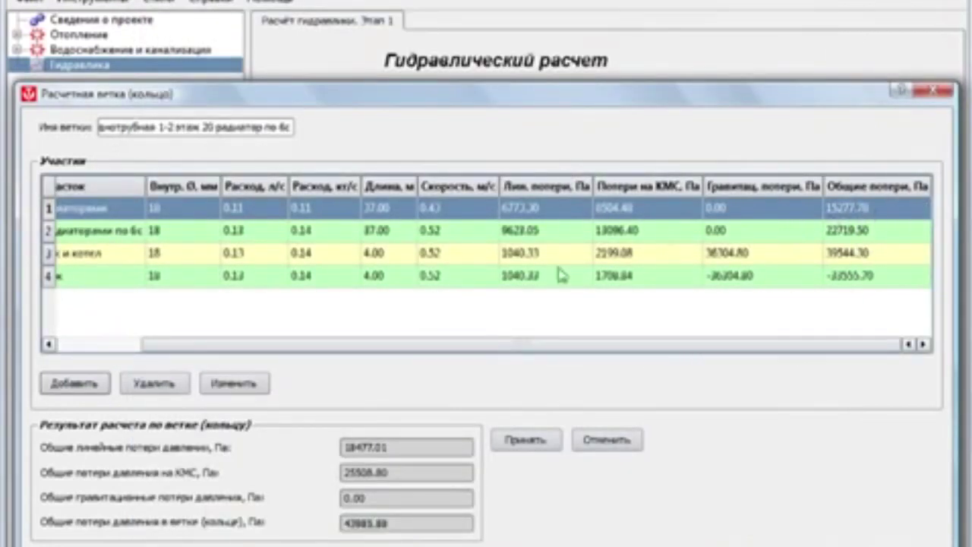
drag(541, 347, 441, 347)
click(354, 232)
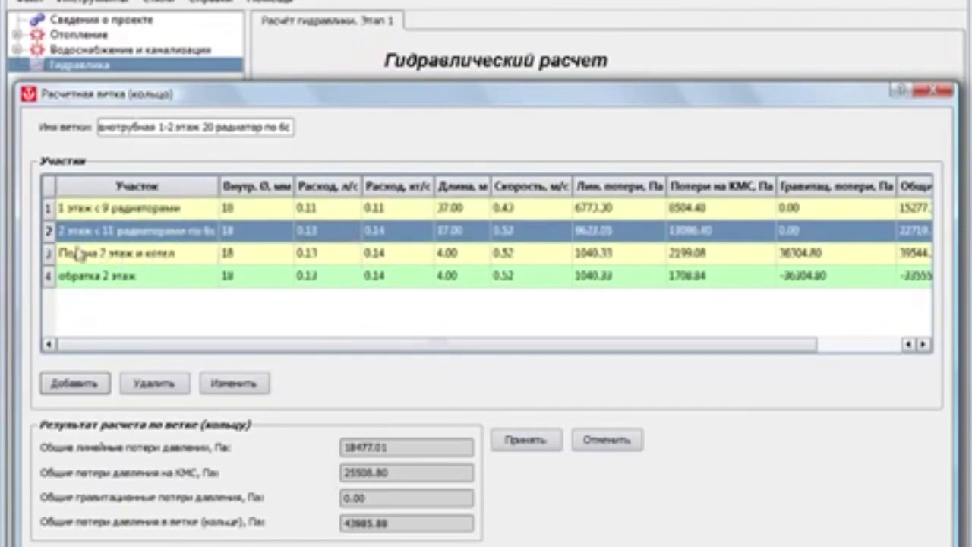
click(259, 383)
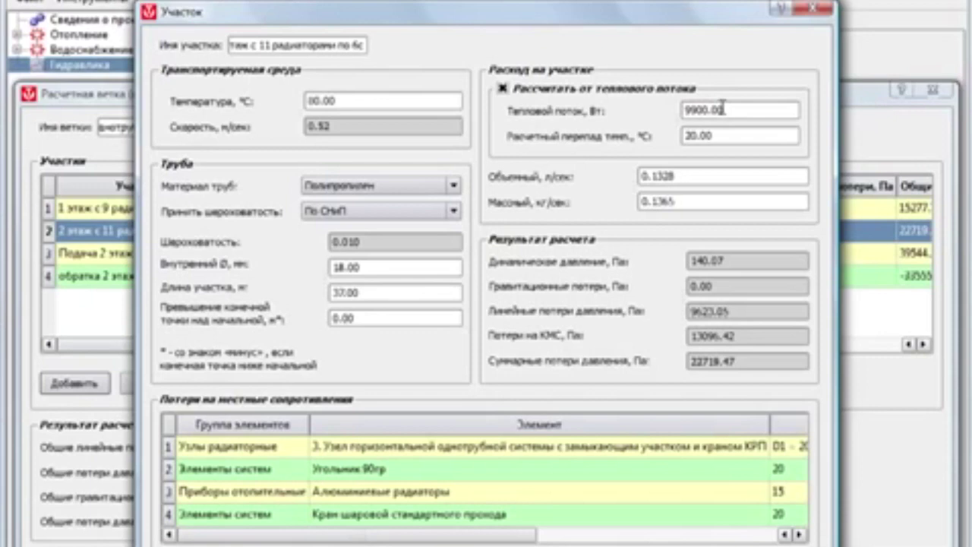
click(378, 454)
double_click(378, 454)
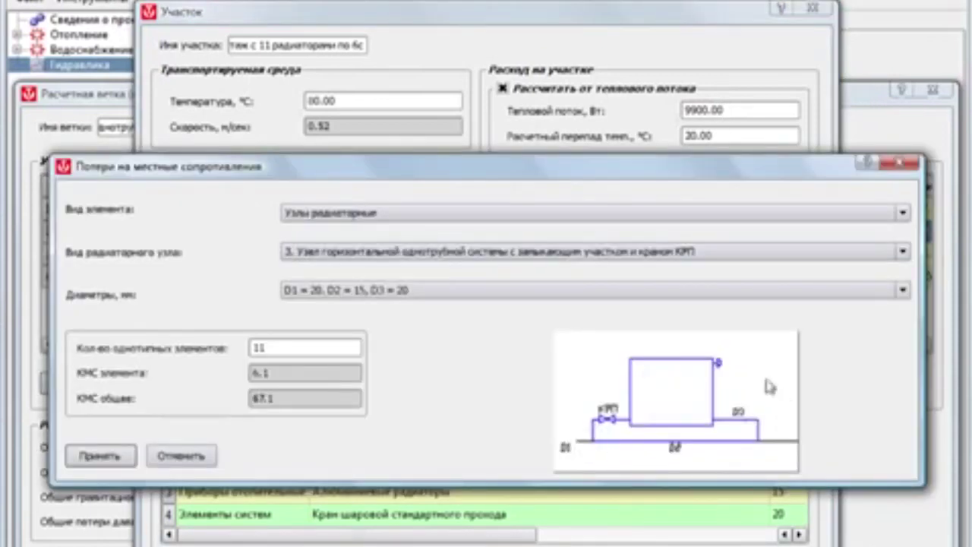
click(108, 457)
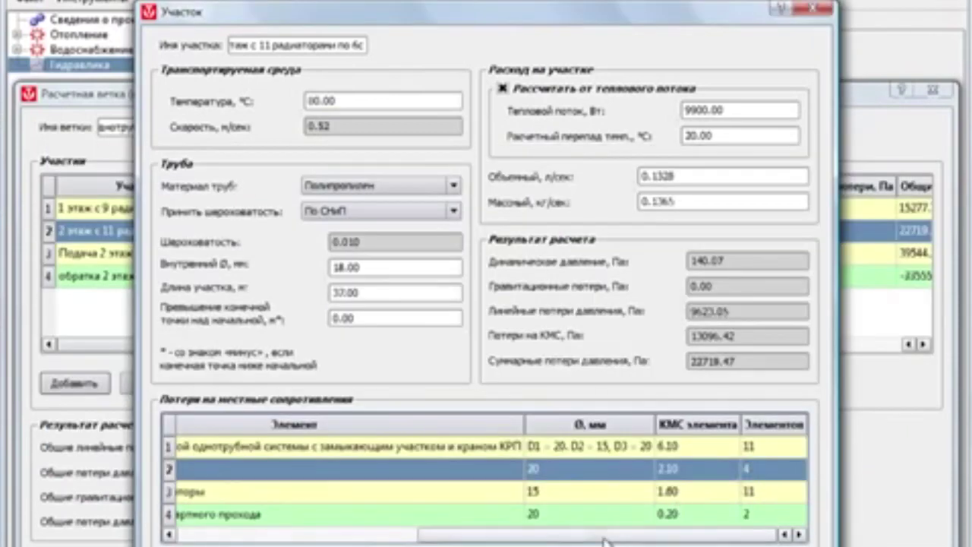
Review the elbows, aluminium radiators and ball valves in the second-floor radiator section, and accept the section
drag(631, 540, 391, 537)
click(418, 494)
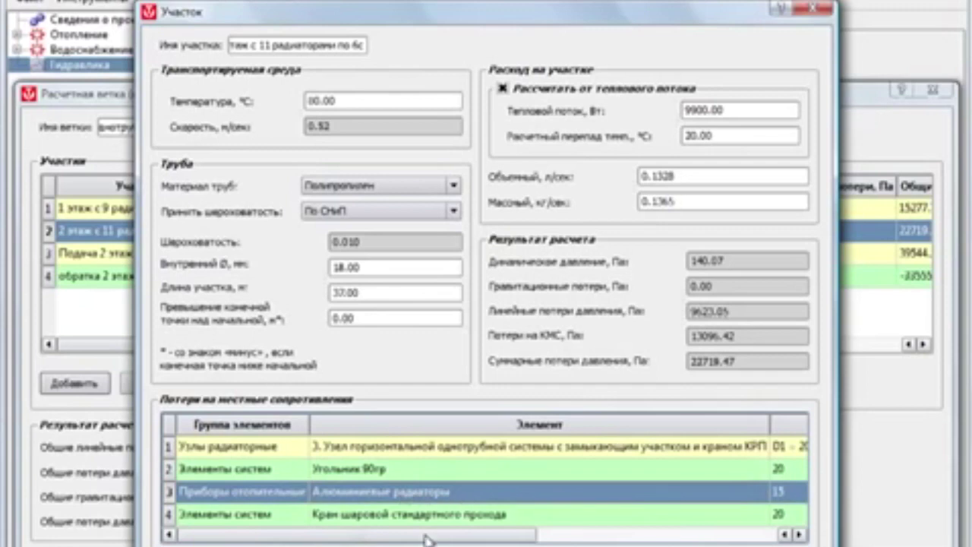
click(433, 515)
drag(431, 538, 650, 540)
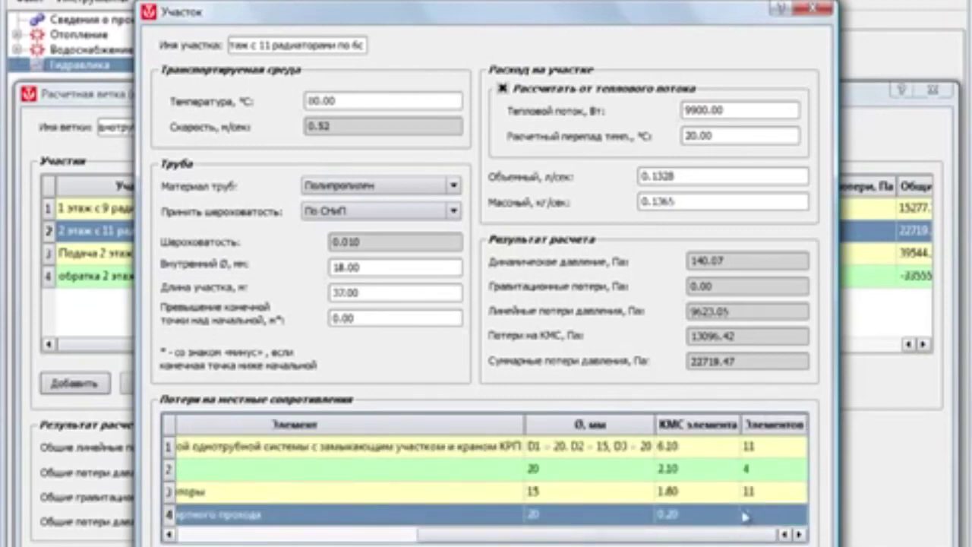
drag(698, 540, 483, 540)
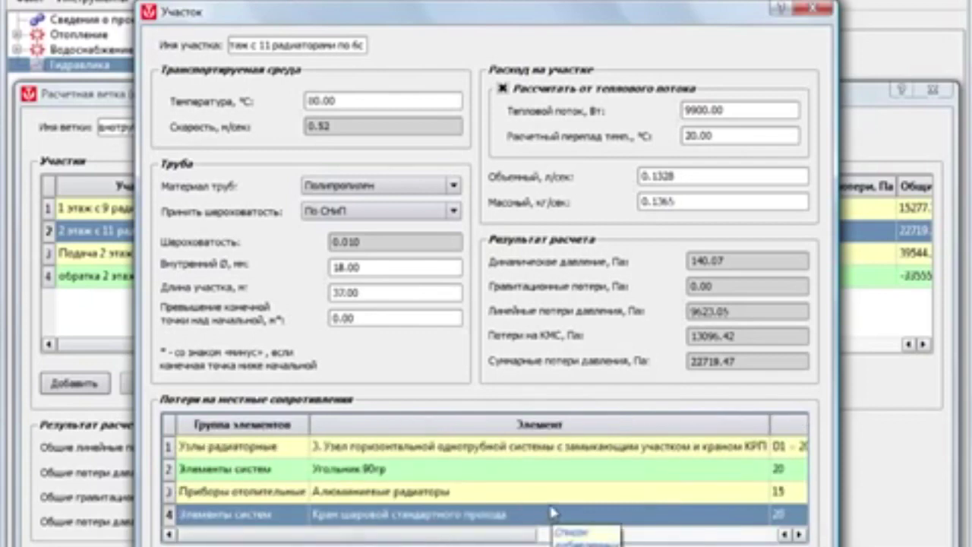
key(Return)
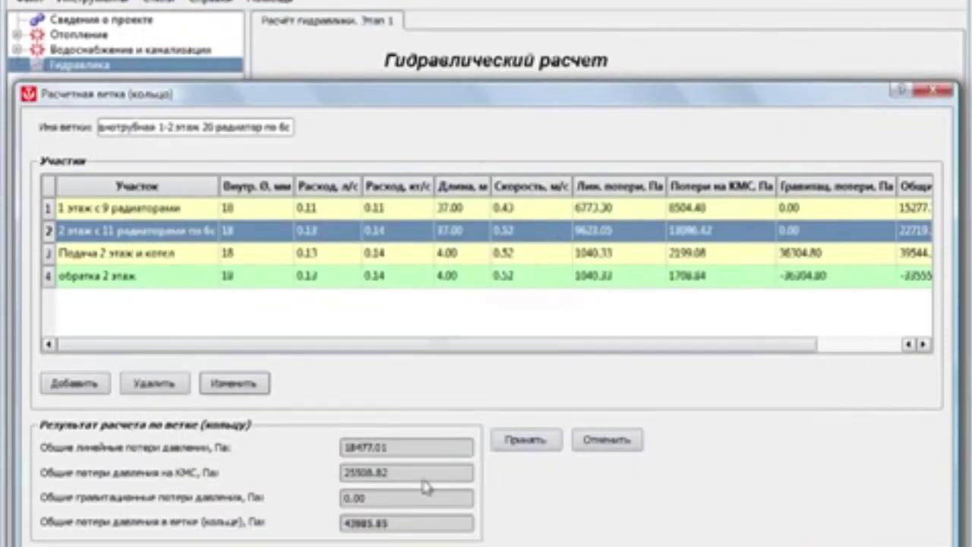
Review the section «Подача 2 этаж и котел» with its boiler, ball valve, tee and elbows, and accept it
click(319, 254)
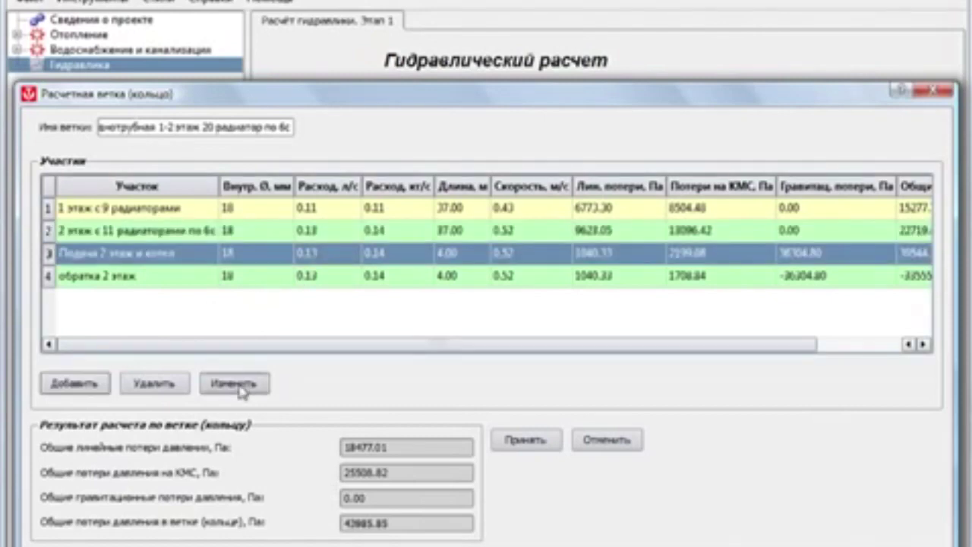
click(236, 383)
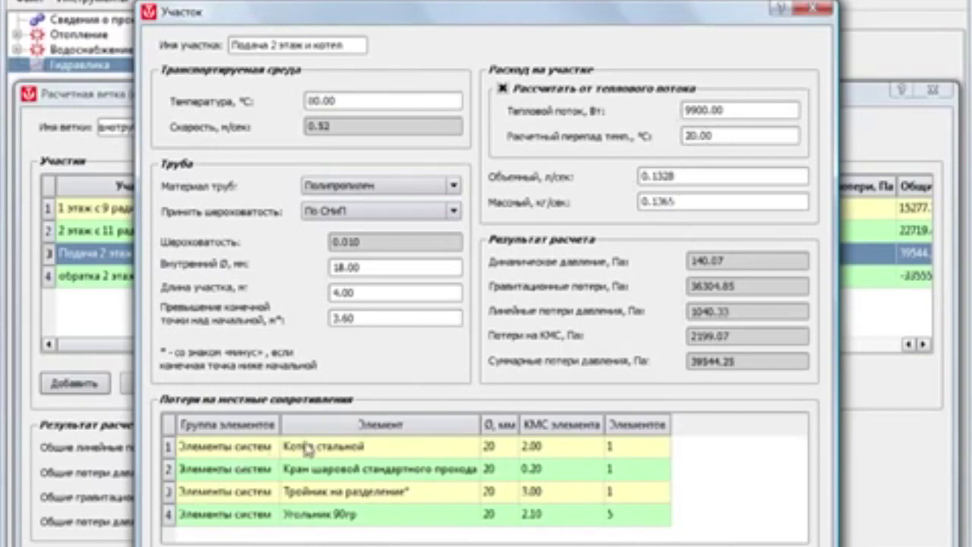
click(376, 450)
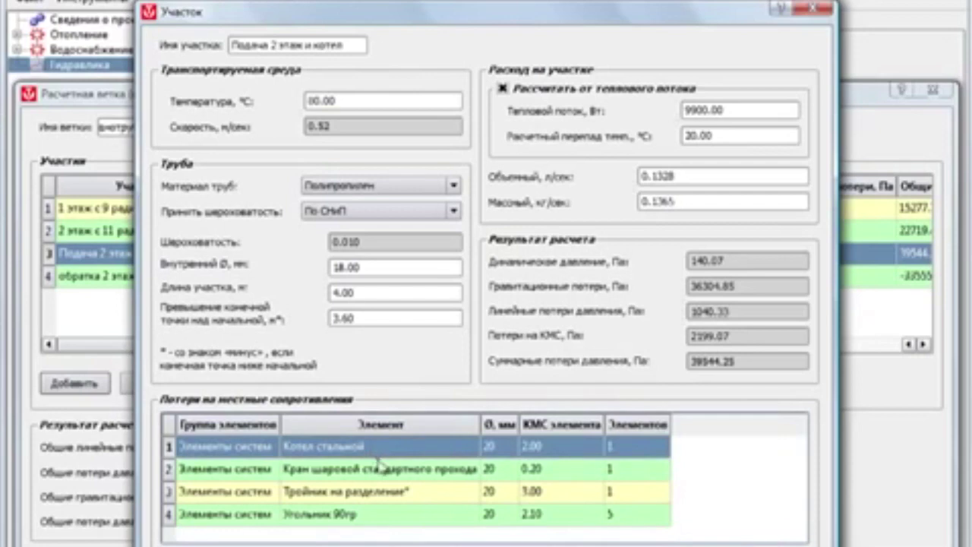
click(387, 473)
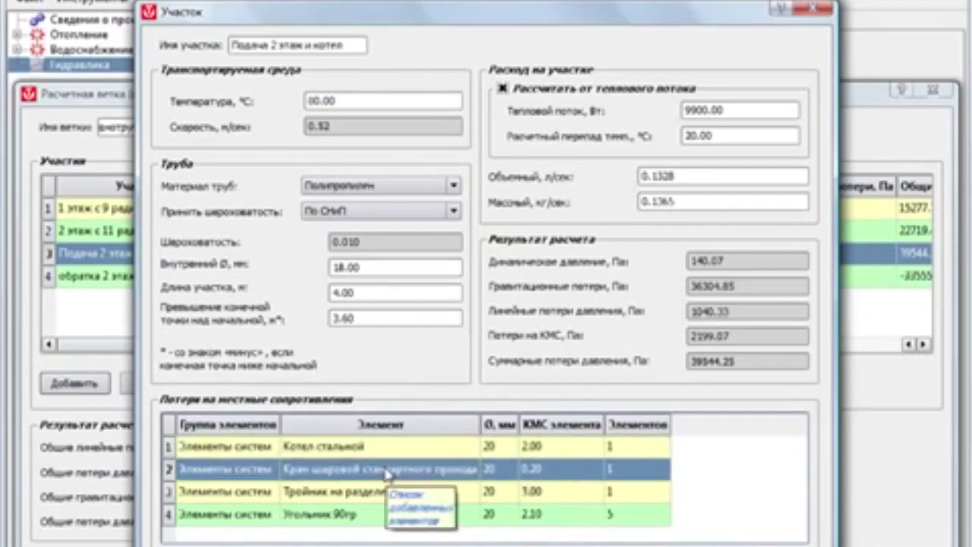
click(420, 498)
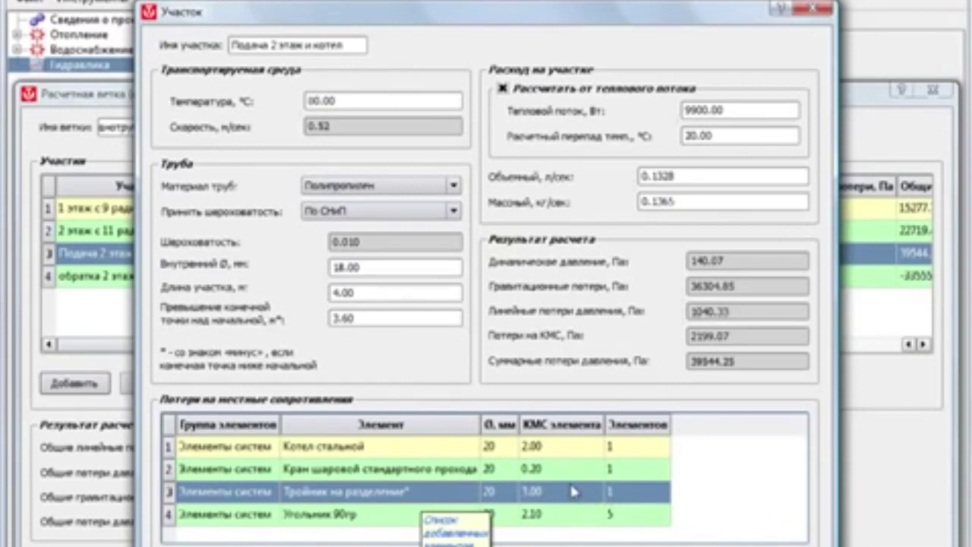
click(395, 515)
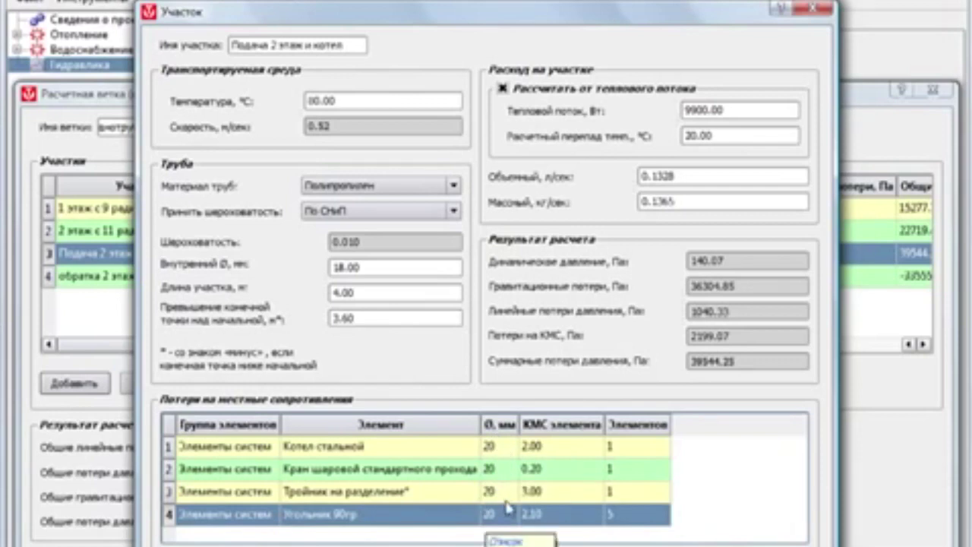
key(Return)
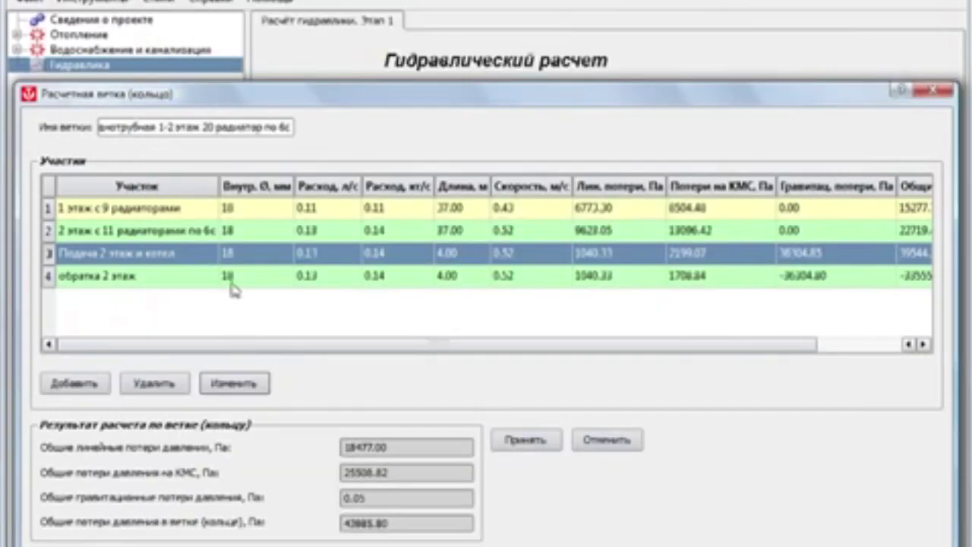
Open the section «обратка 2 этаж» and review its height difference and its tee, elbow and ball valve resistances
click(245, 277)
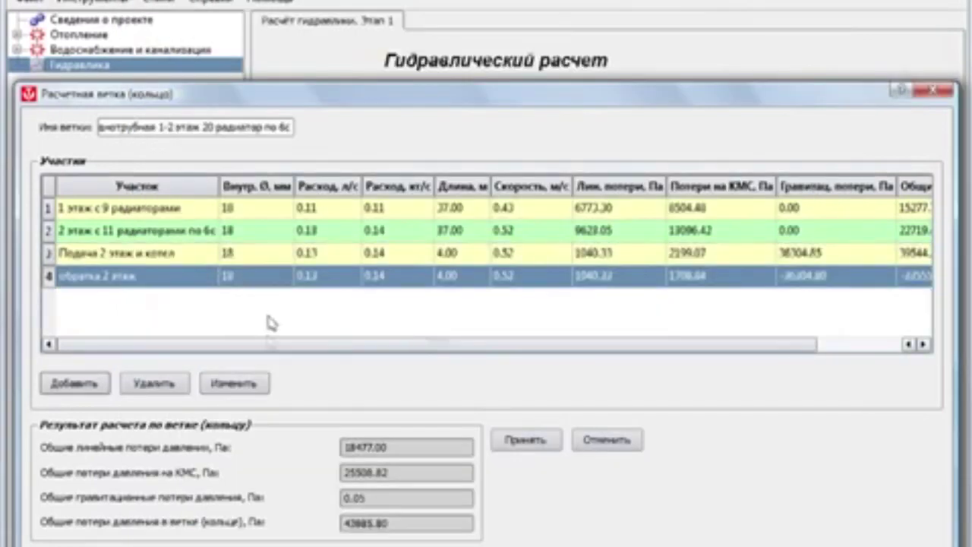
click(249, 385)
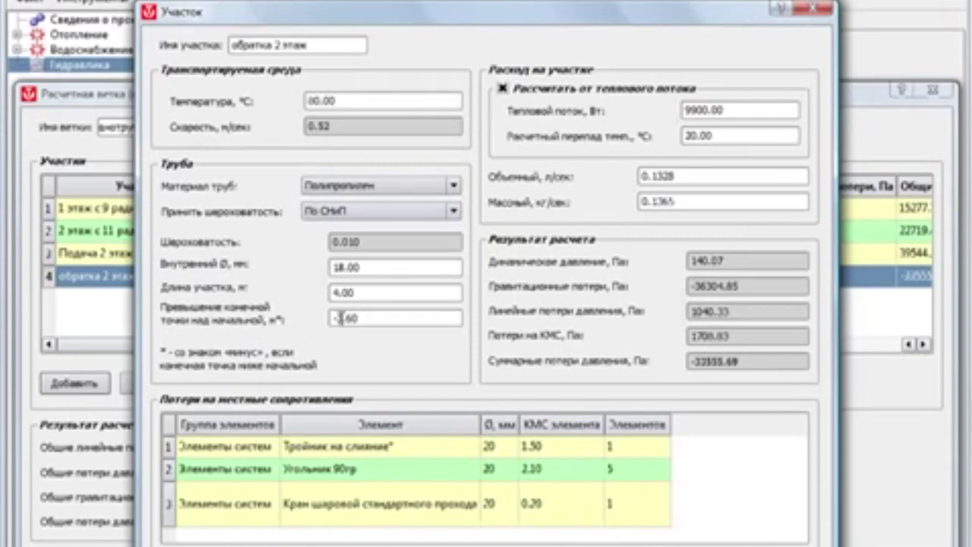
click(413, 446)
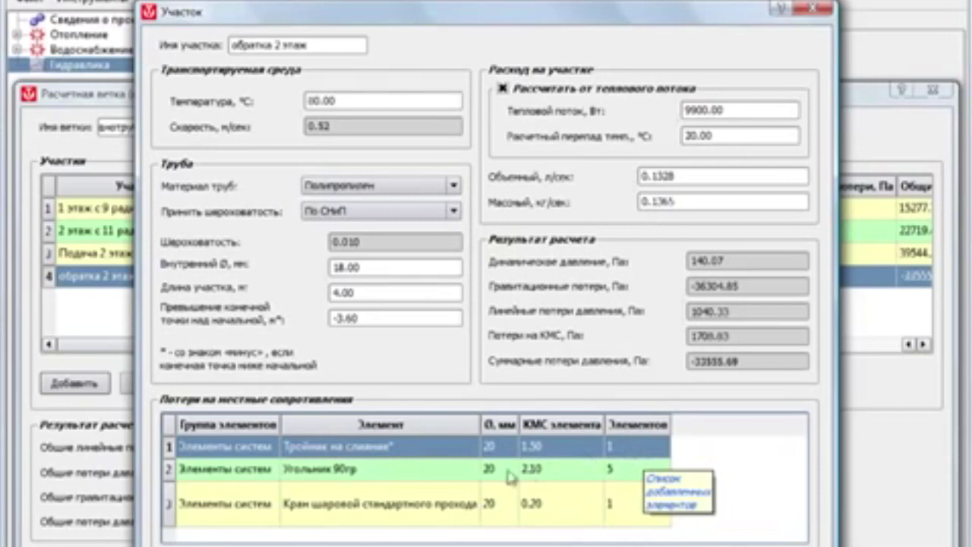
click(471, 473)
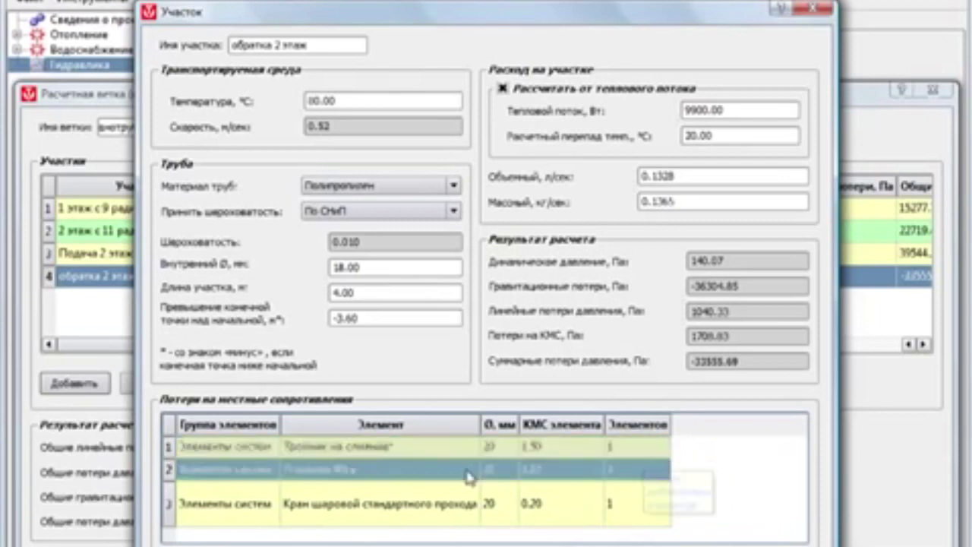
click(414, 523)
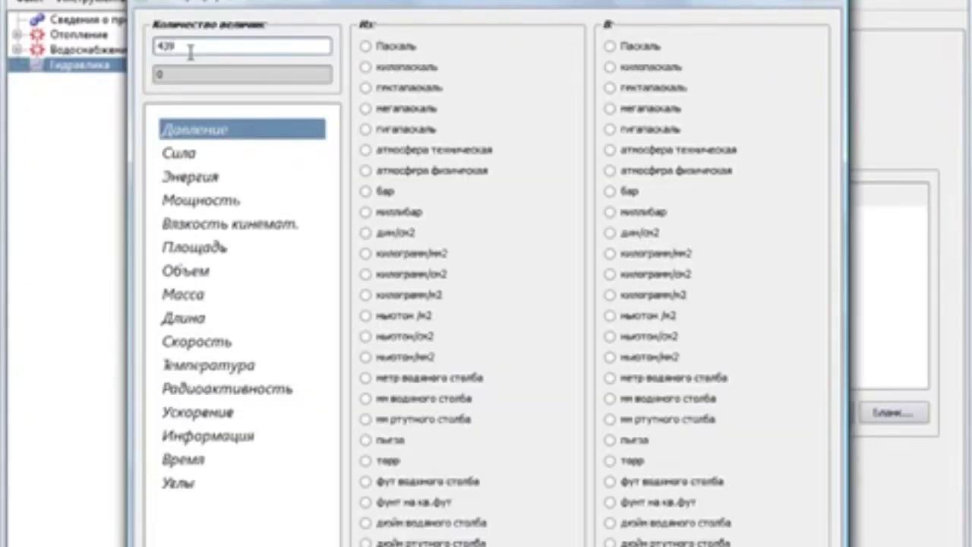
Convert 43965 pascals to bar, and convert 6 metres of water column to bar in the unit converter
click(365, 46)
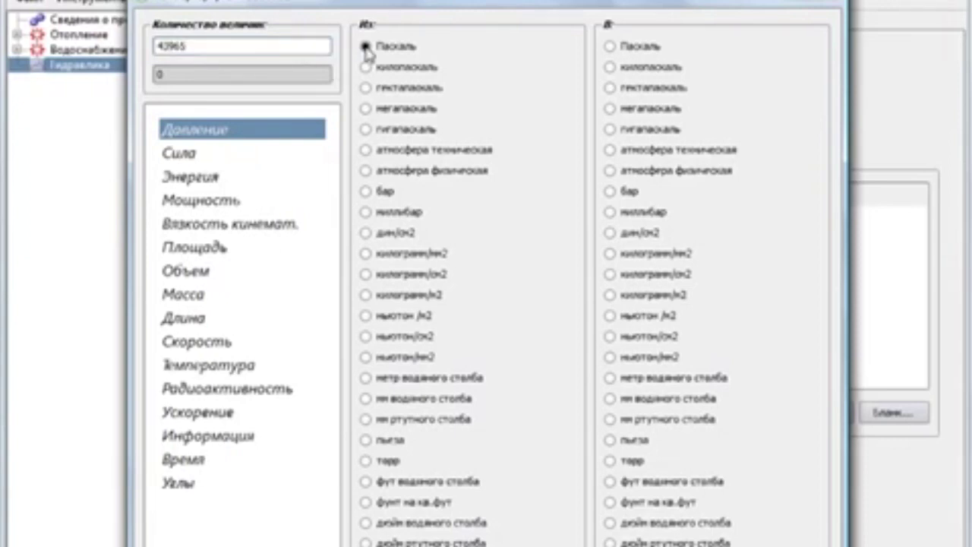
click(611, 191)
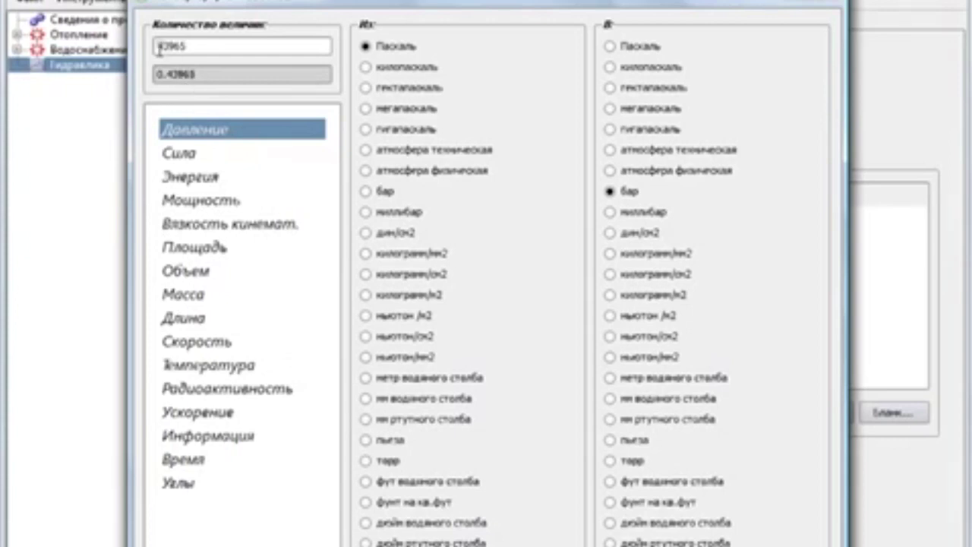
drag(156, 46, 192, 46)
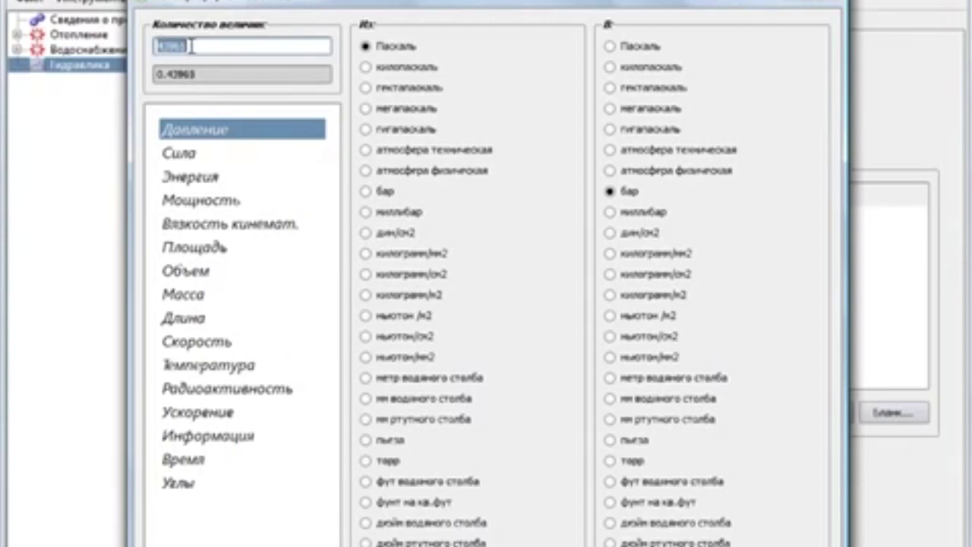
key(BackSpace)
text(6)
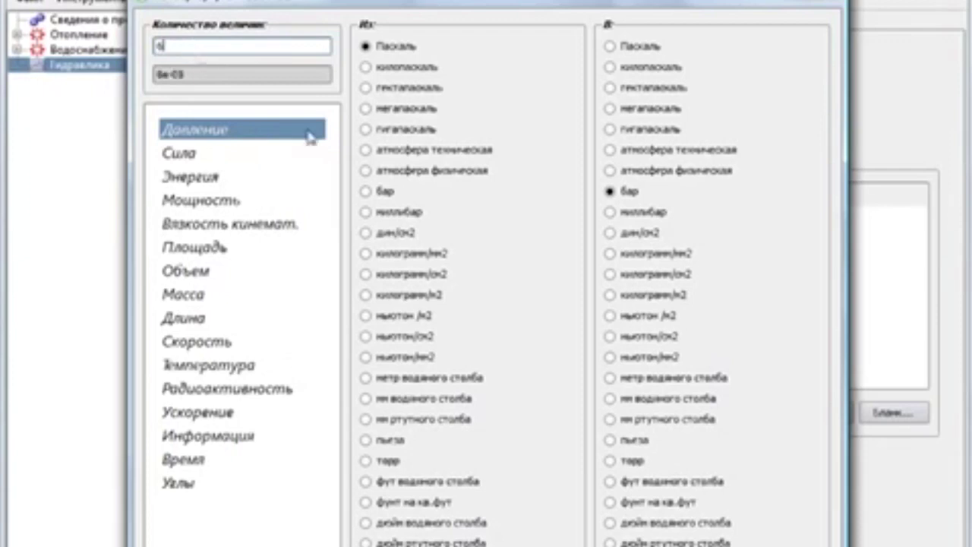
click(366, 377)
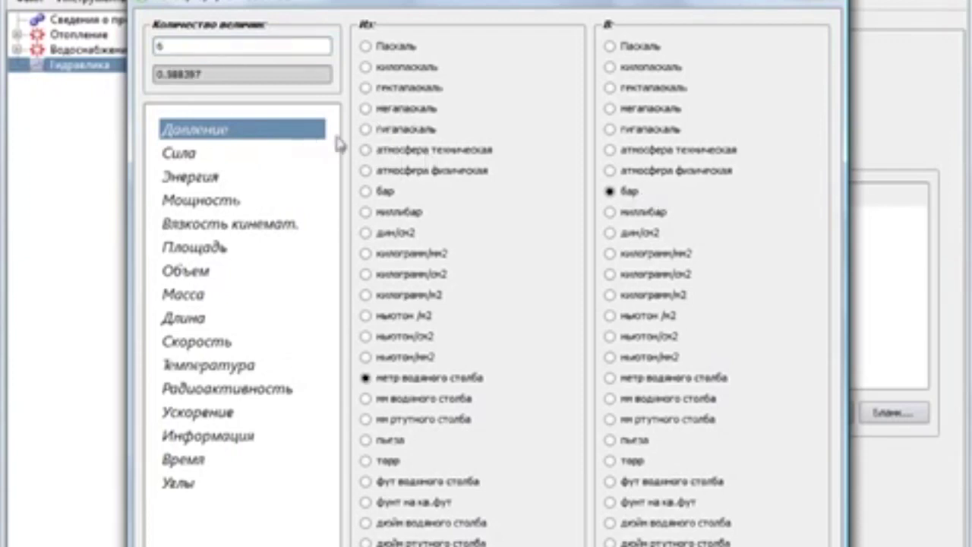